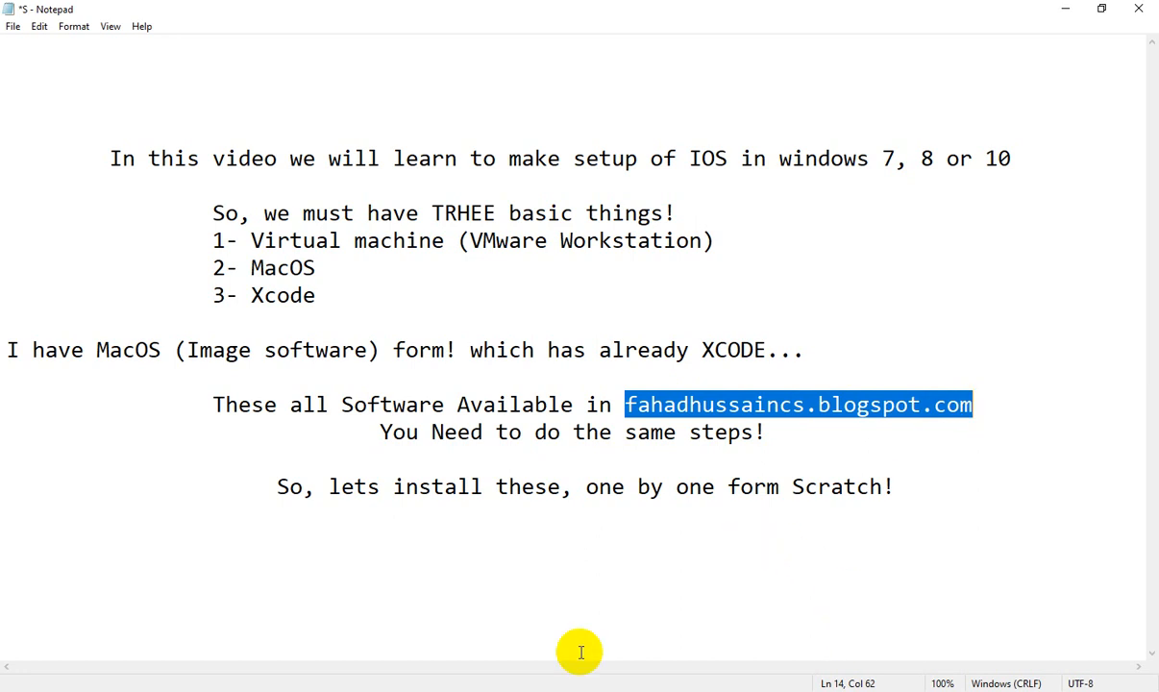
Step: Switch from the requirement notes to the browser showing YouTube channel search results
click(514, 691)
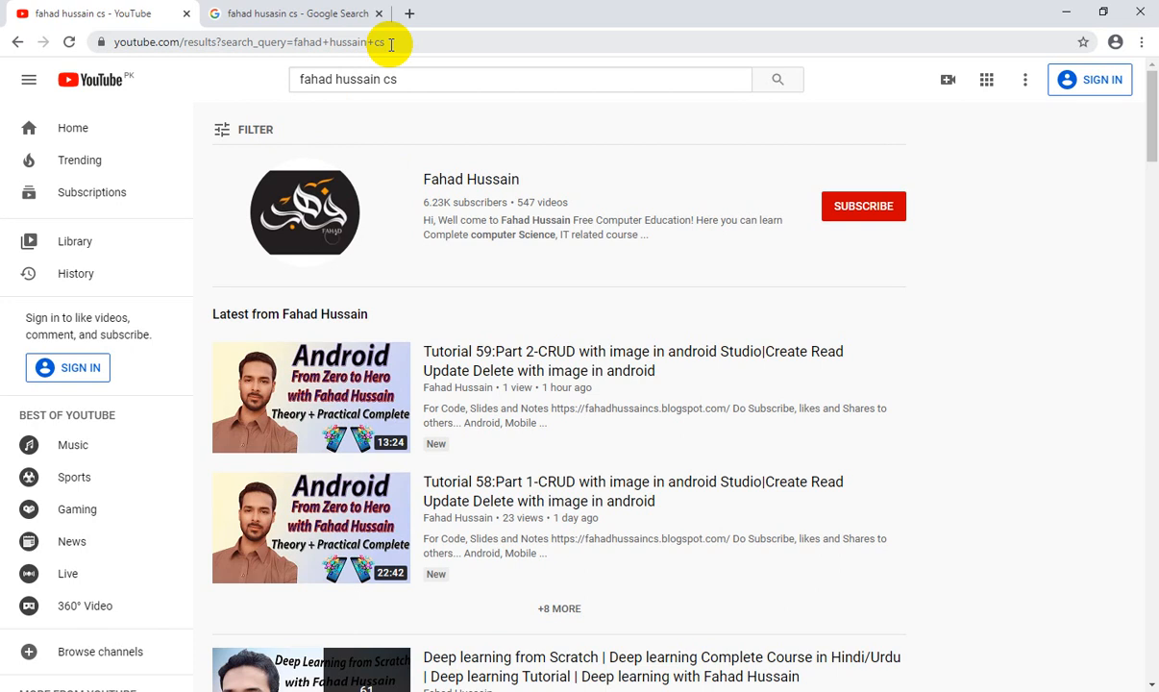
Step: Open the tutorial channel's page and browse its YouTube playlists
click(457, 180)
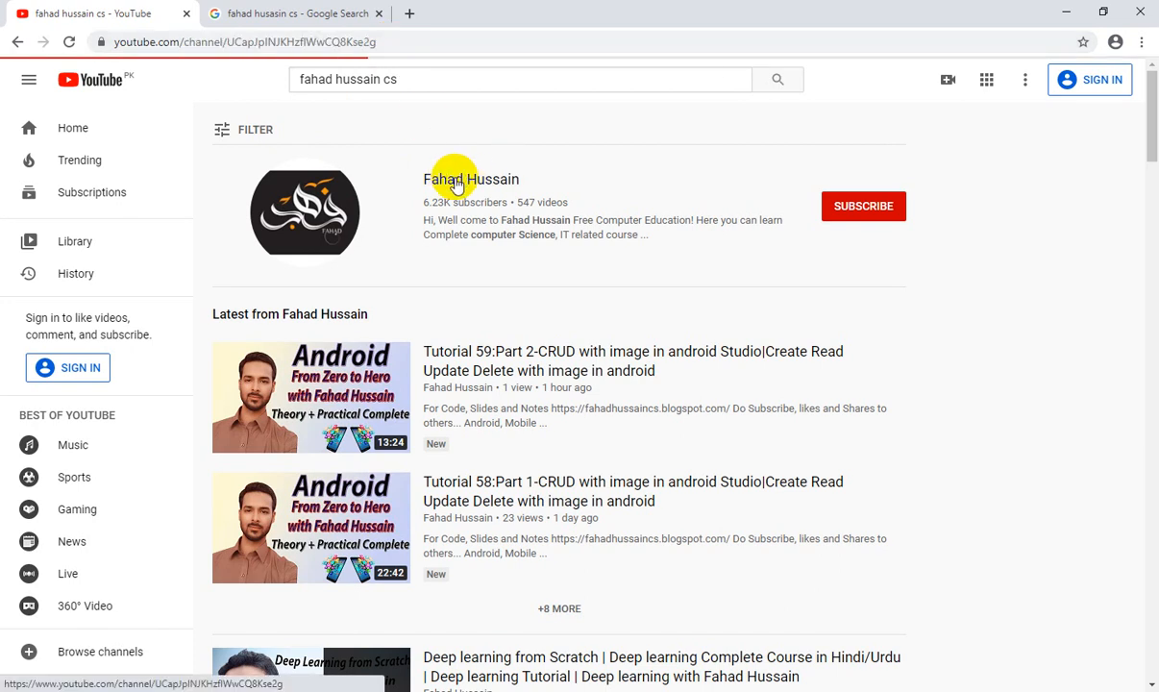
click(512, 203)
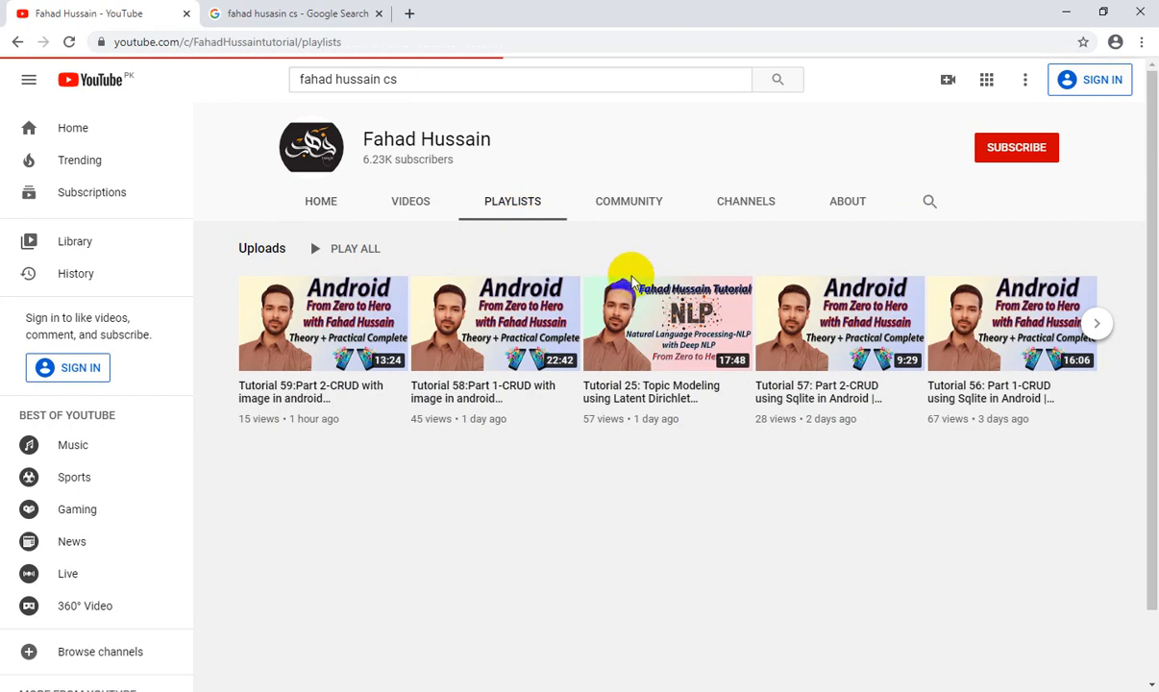
scroll(631, 282, down, 2)
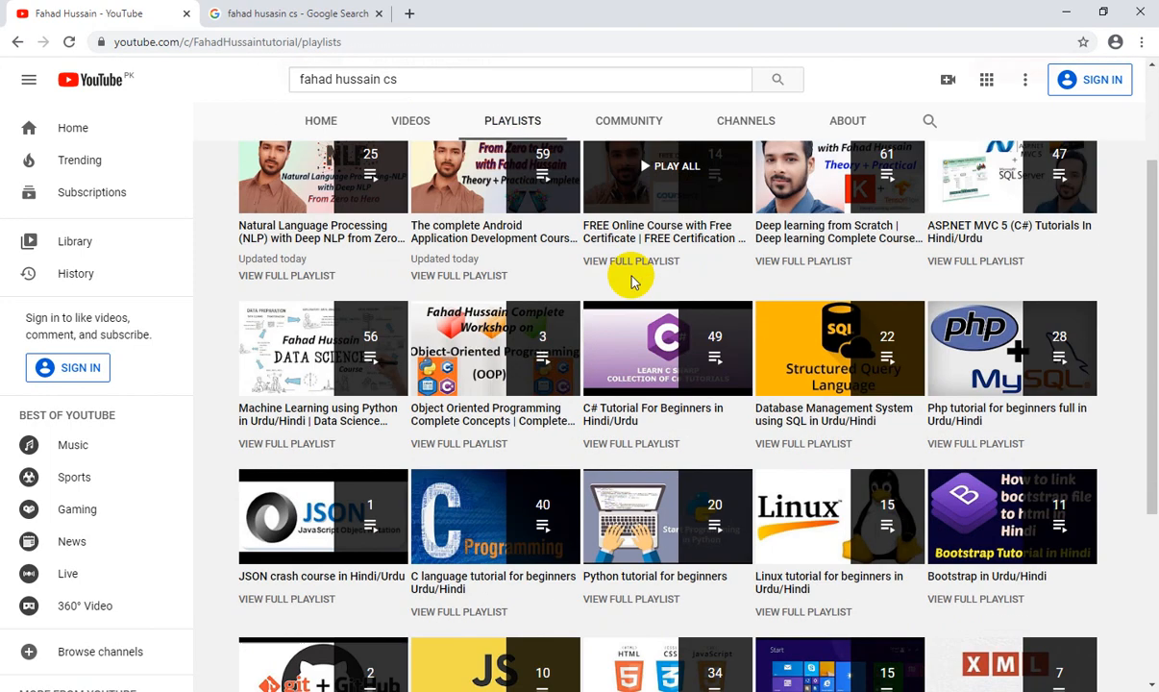
Step: Open the fahadhussaincs.blogspot.com free computer education blog from the Google results
click(288, 10)
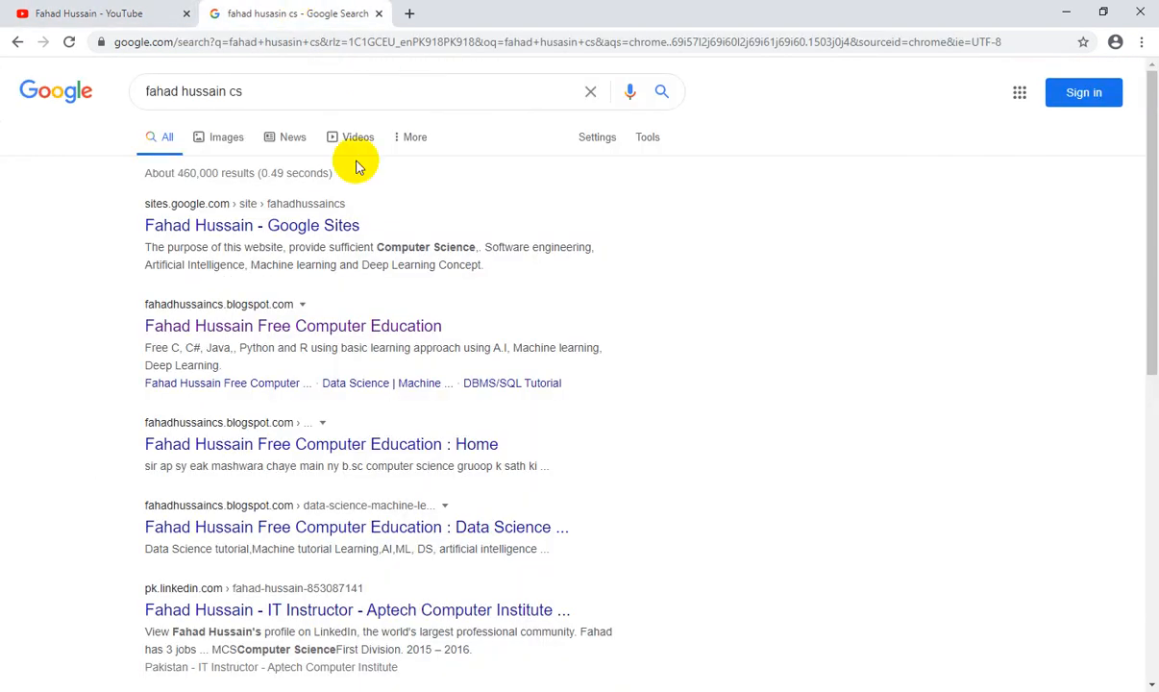
click(238, 329)
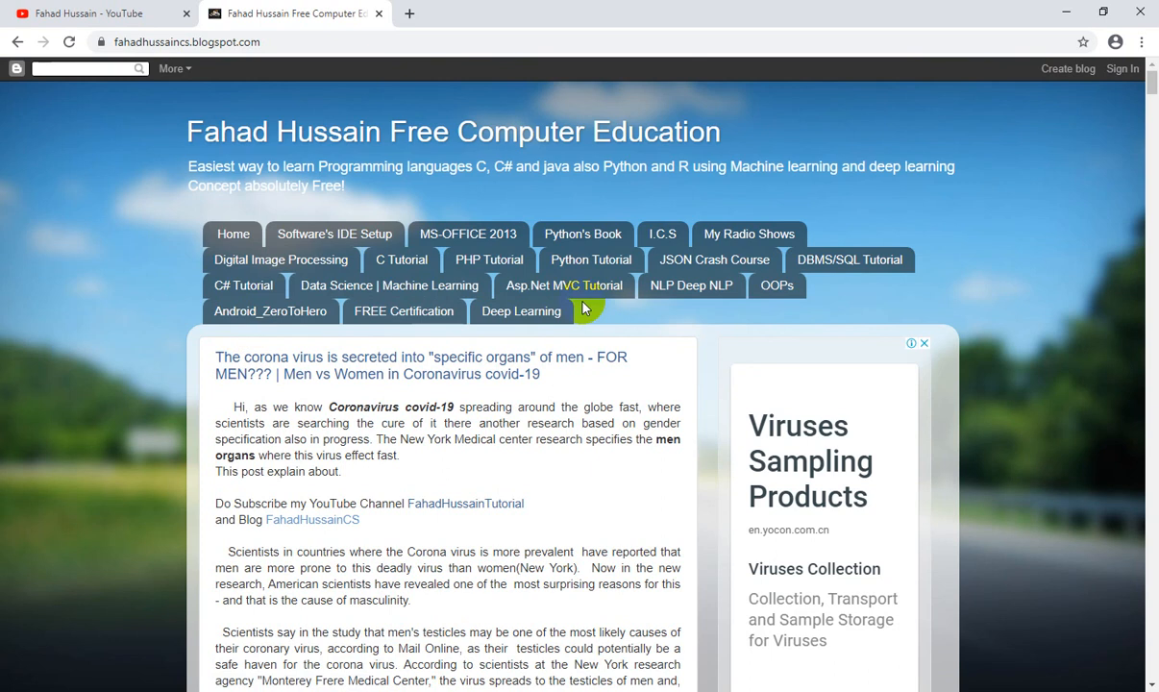
key(alt+Tab)
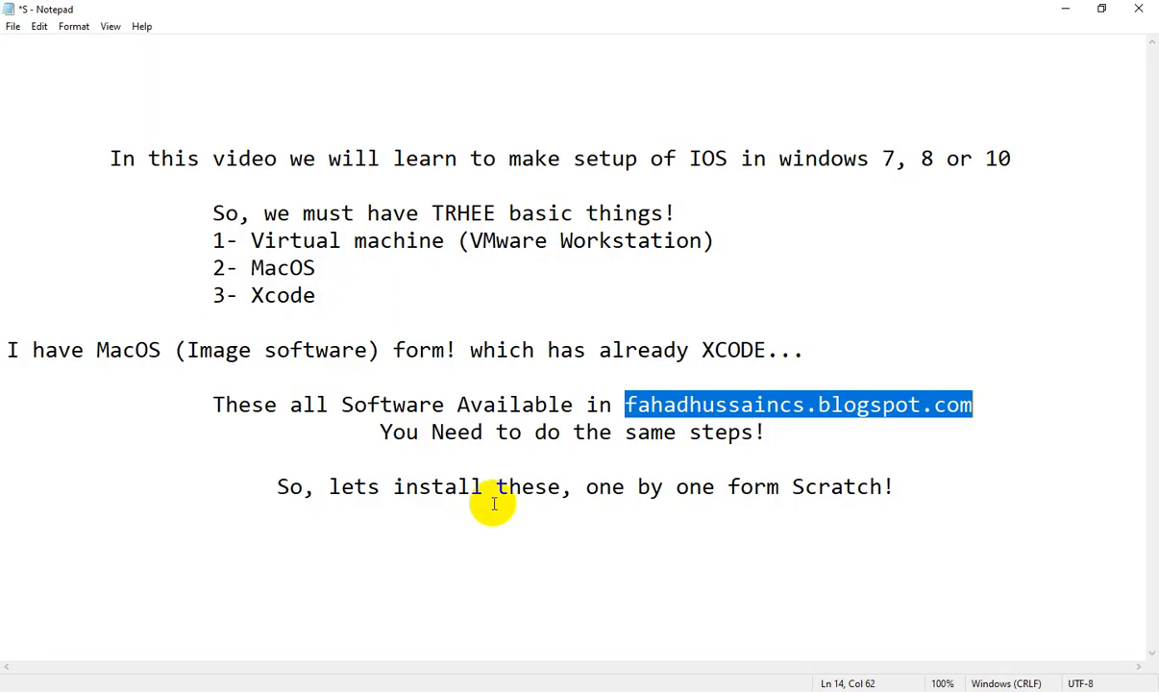
Step: Highlight the 'Virtual machine (VMware Workstation)' requirement in the Notepad notes
drag(252, 239, 699, 242)
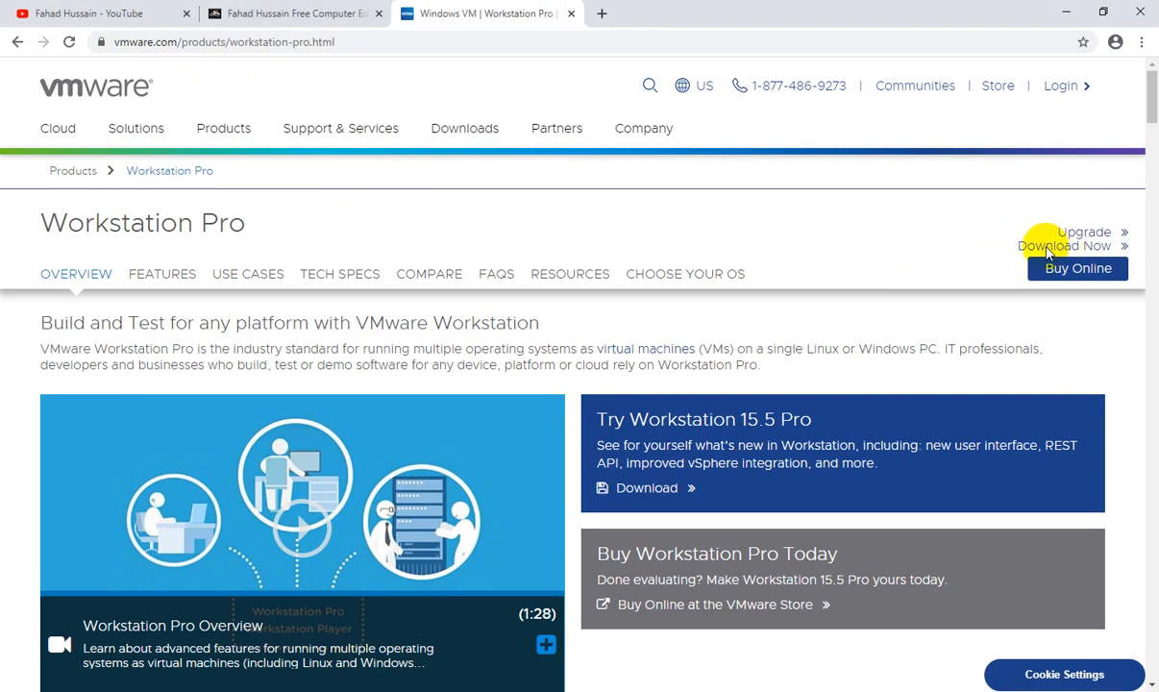
Step: Download the VMware Workstation 15.5 Pro installer for Windows, closing the extra Loading tabs
click(1063, 250)
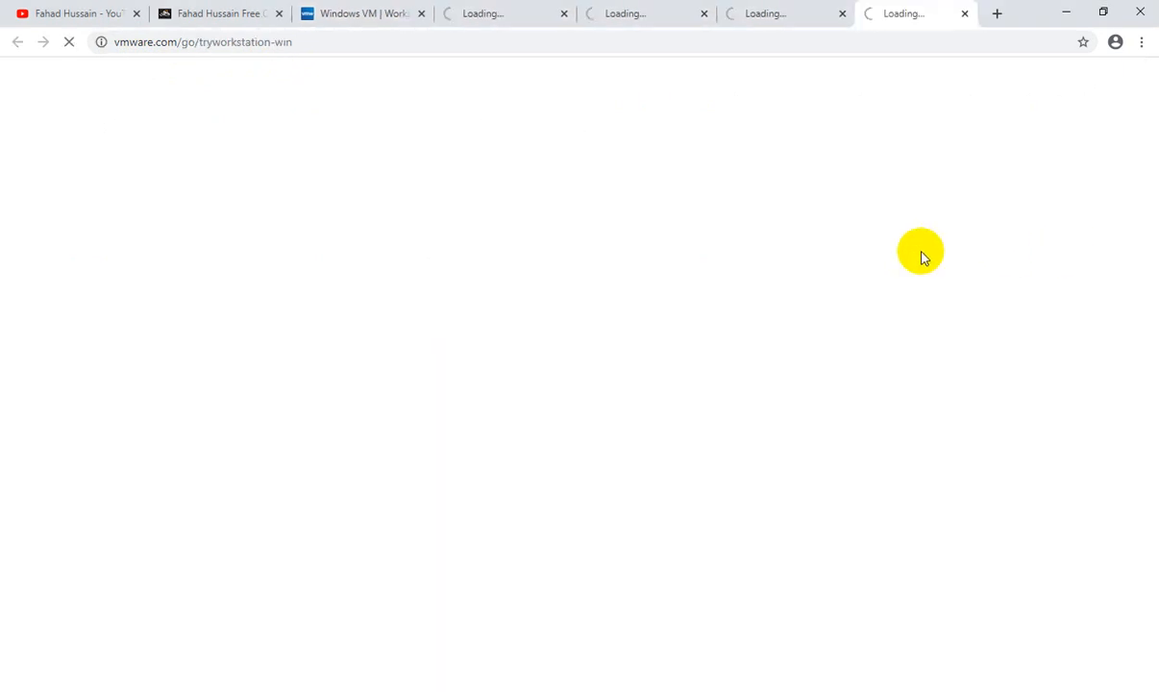
click(691, 14)
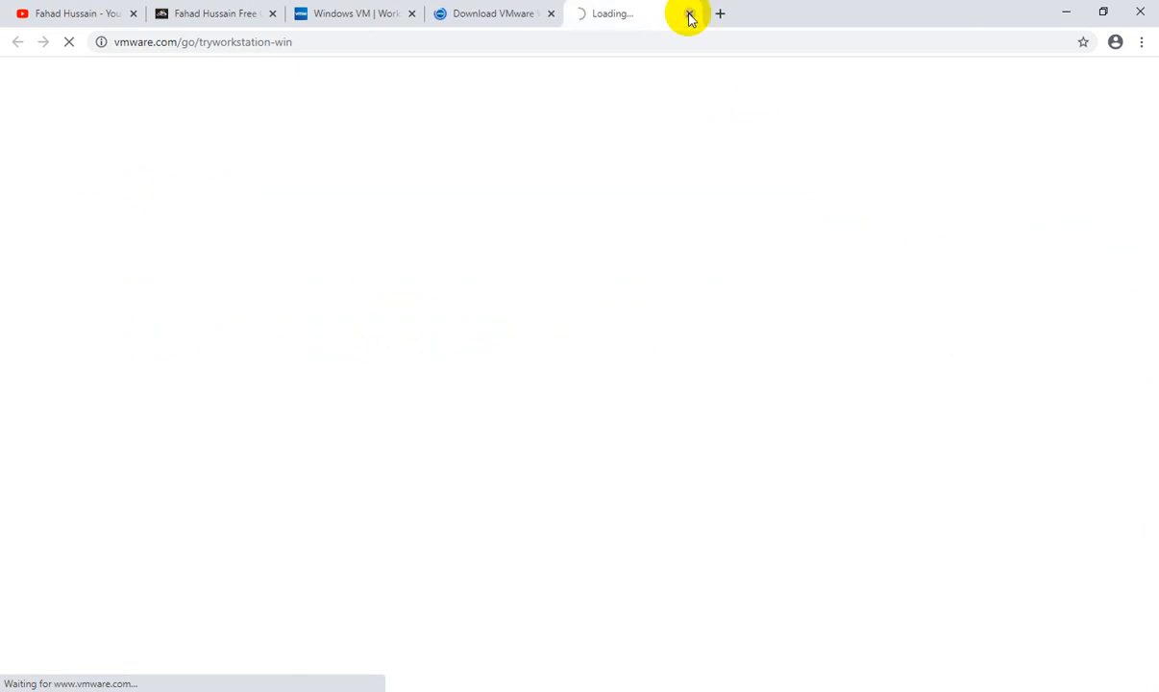
click(688, 15)
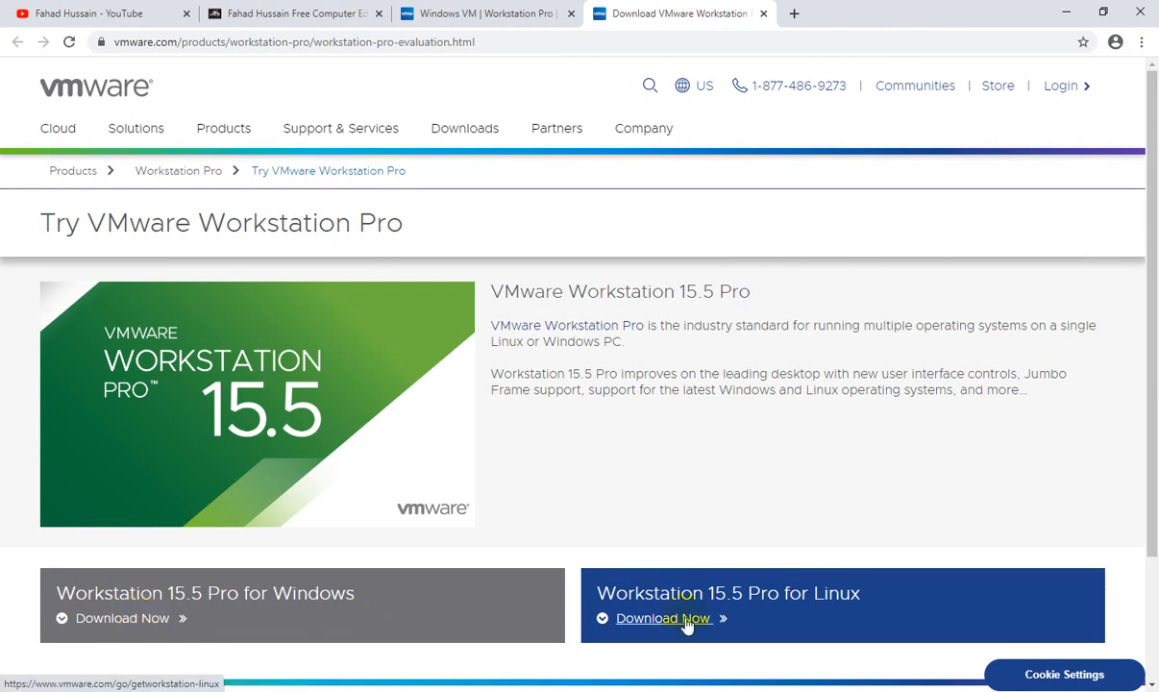
click(134, 622)
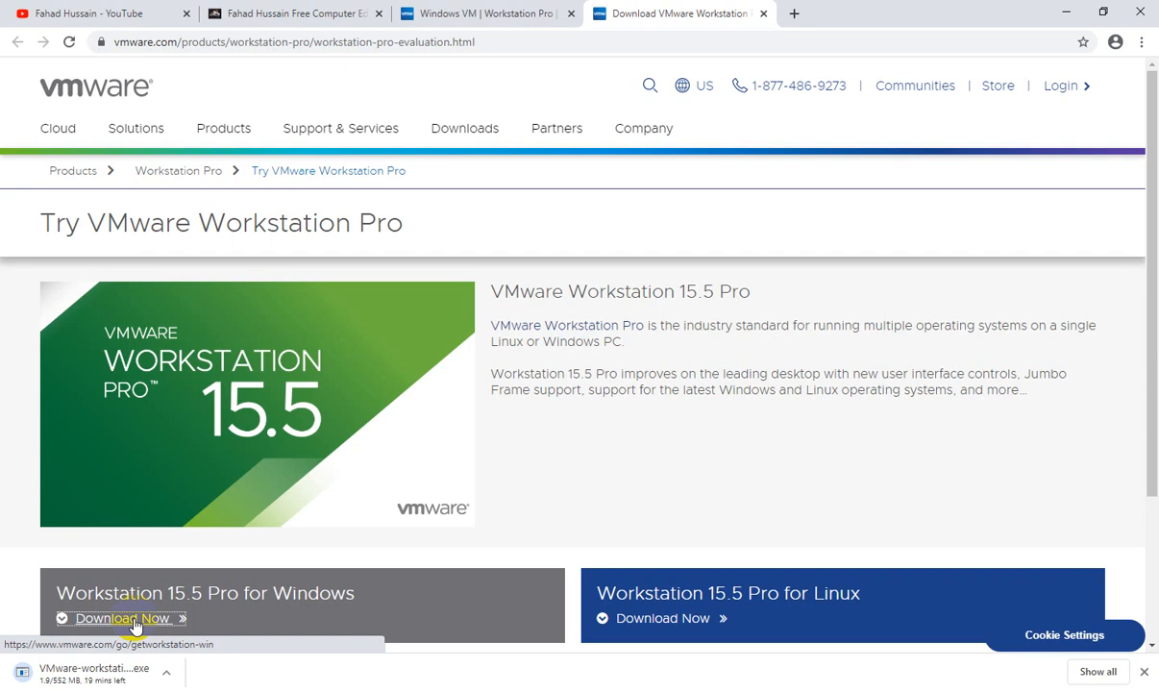
key(alt+Tab)
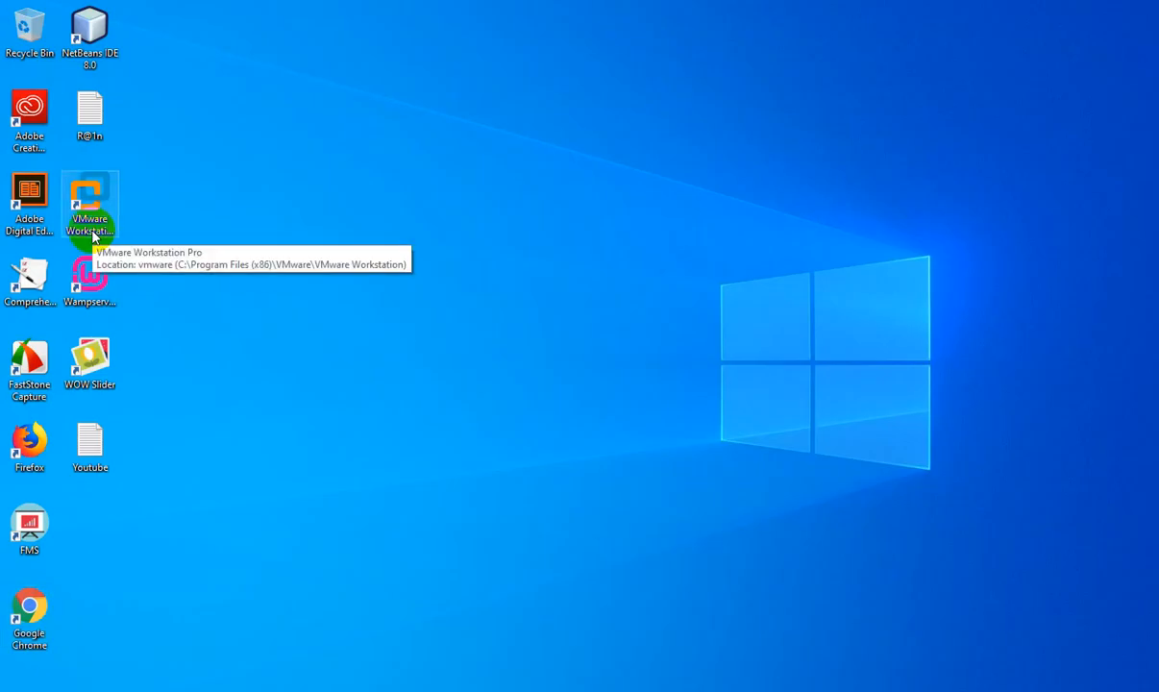
Step: Launch VMware Workstation 15 Pro from its desktop shortcut and maximize the window
click(94, 236)
double_click(94, 236)
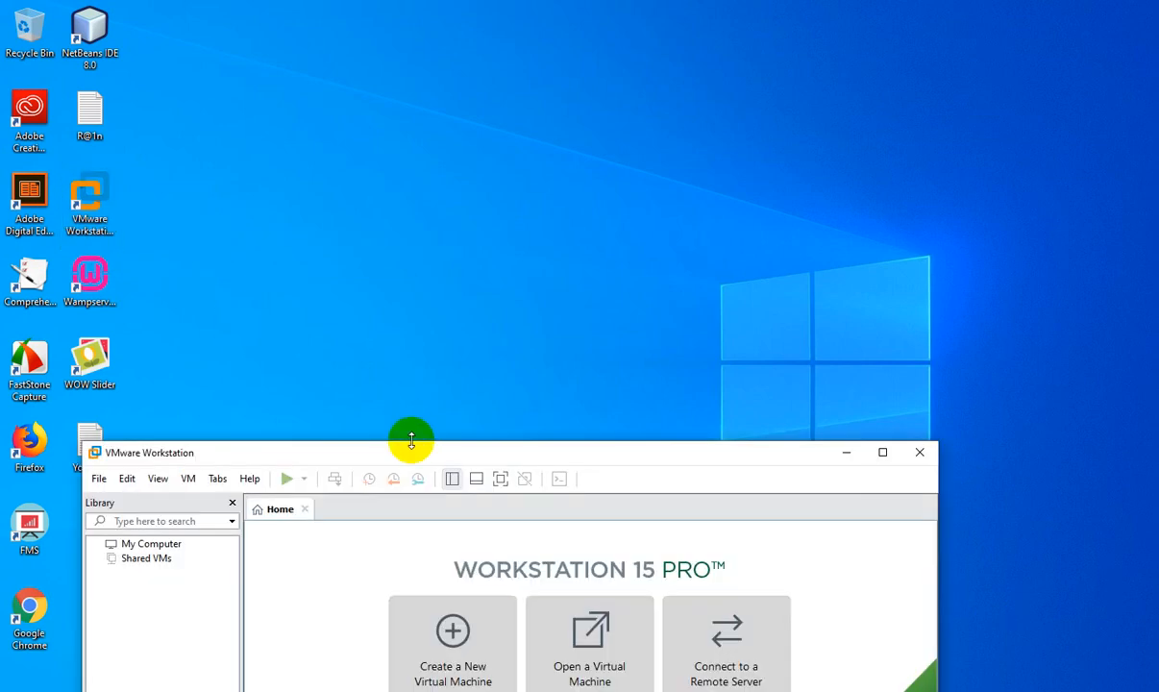
drag(411, 440, 414, 2)
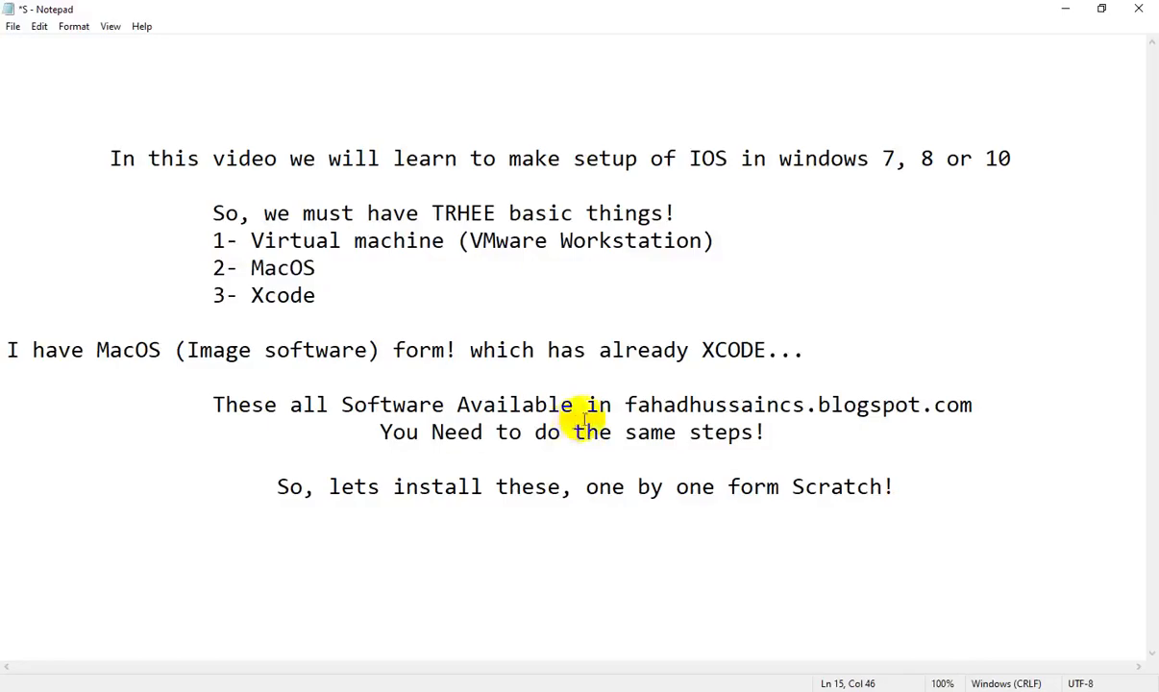
Step: Highlight the three requirements, the MacOS image line and the blog URL, then return to VMware
drag(211, 212, 326, 300)
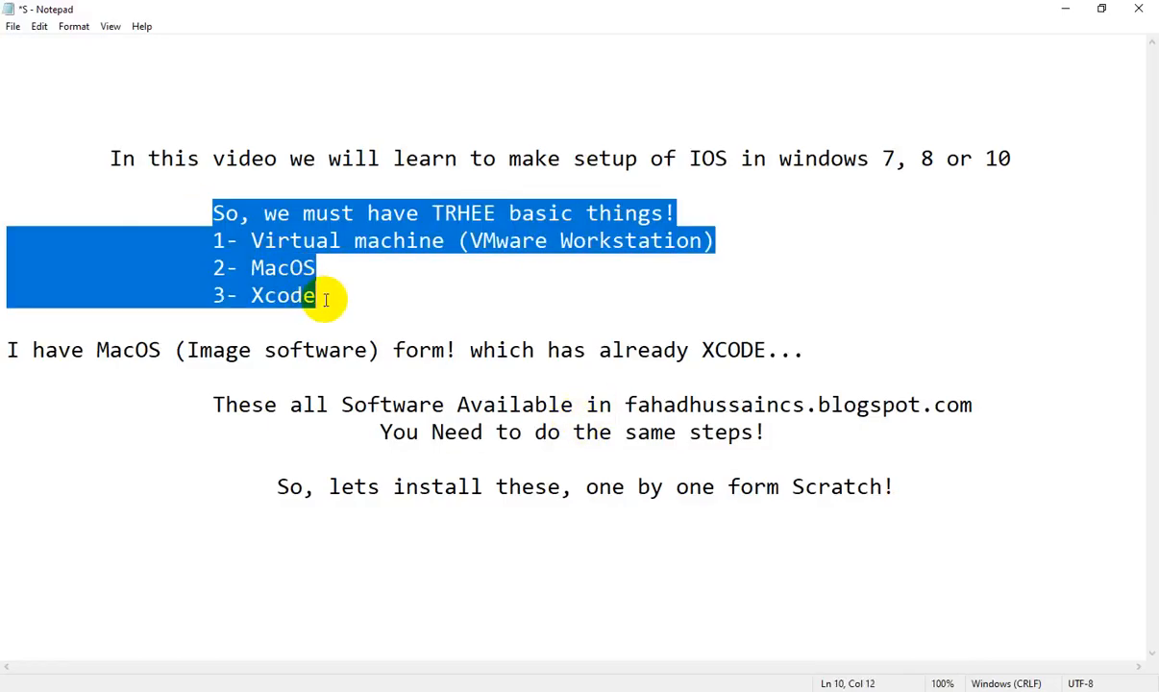
click(471, 364)
drag(109, 350, 338, 354)
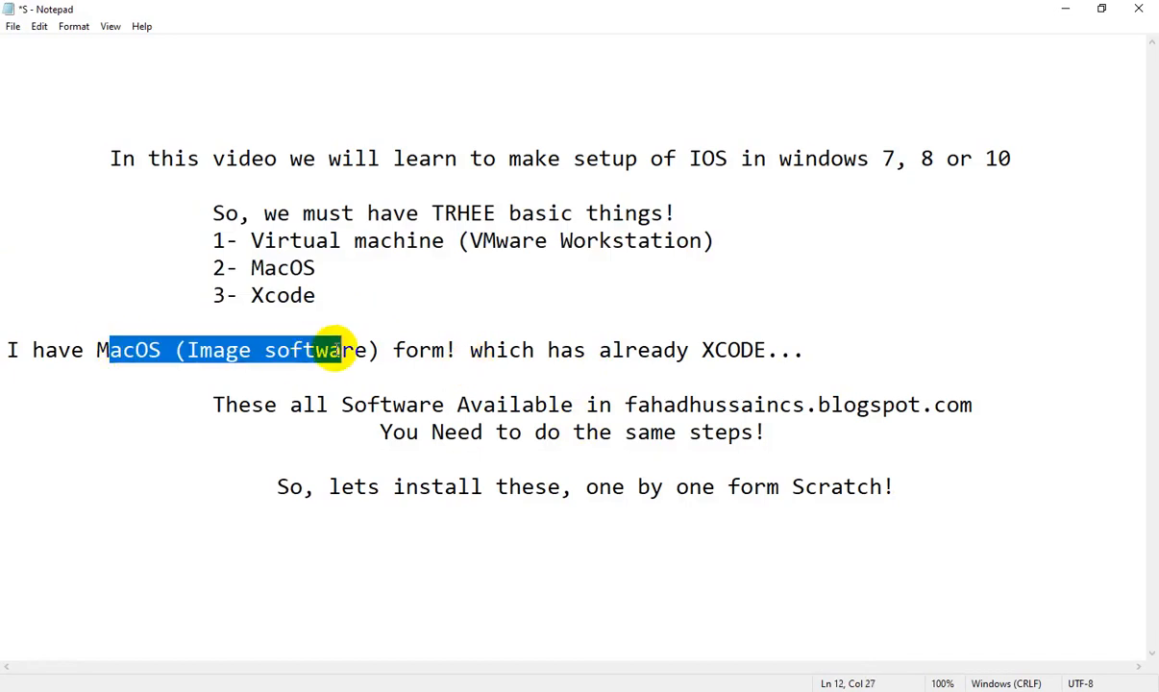
drag(625, 405, 961, 404)
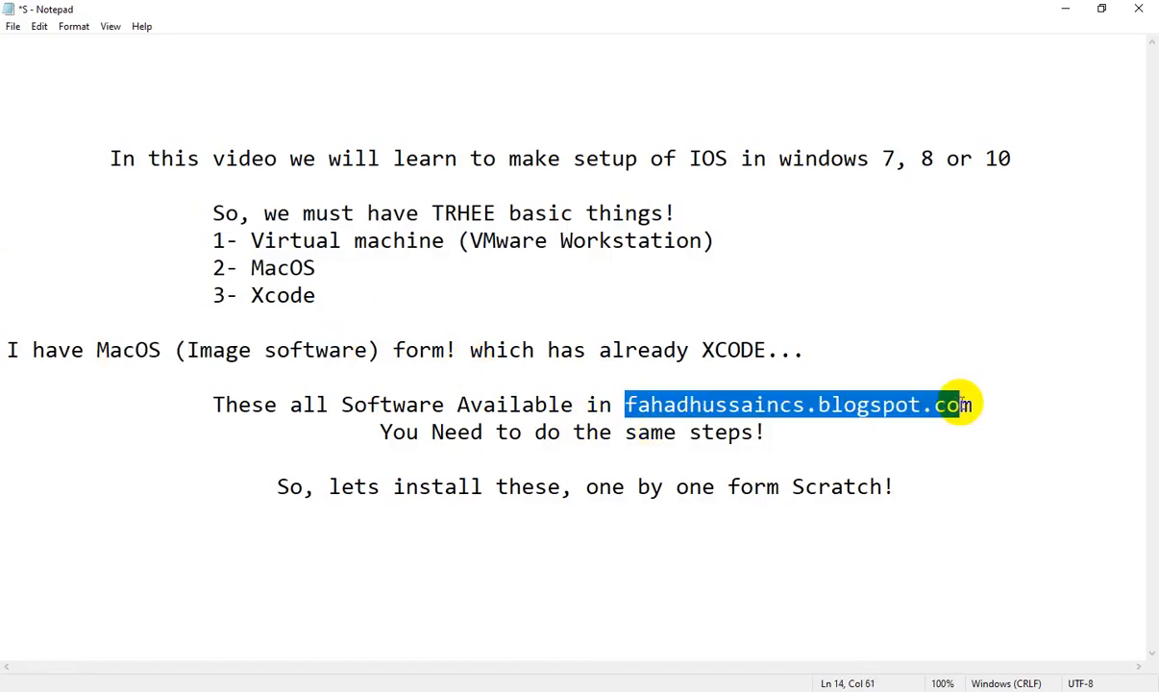
mouse_move(572, 687)
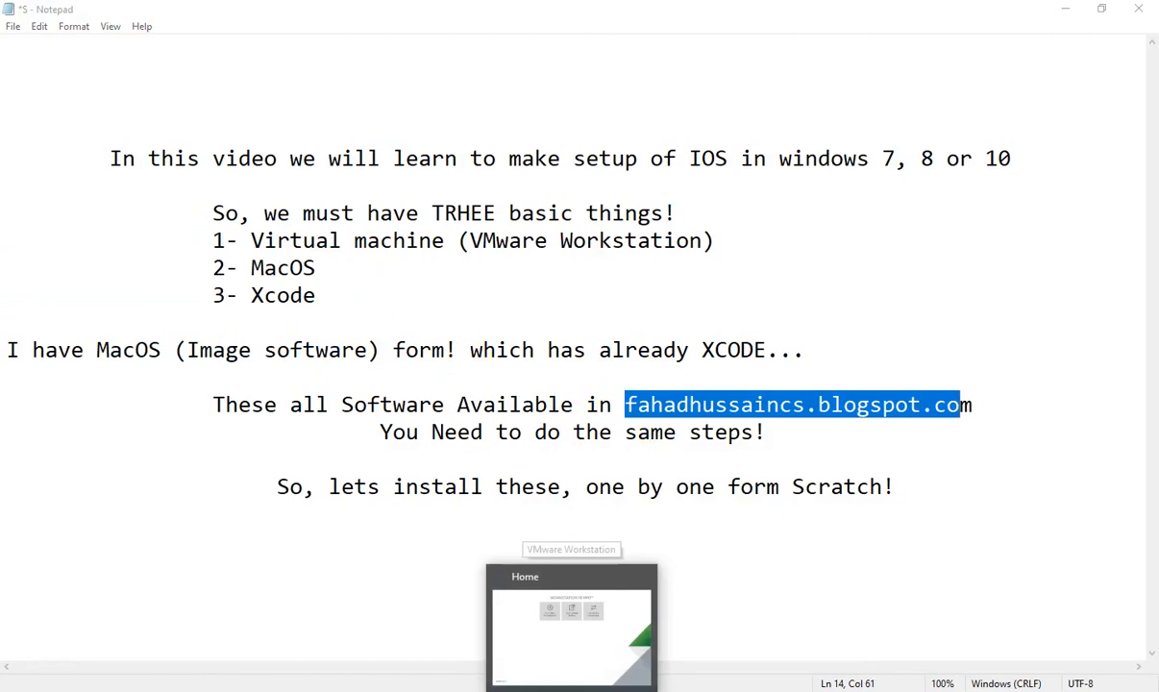
click(572, 625)
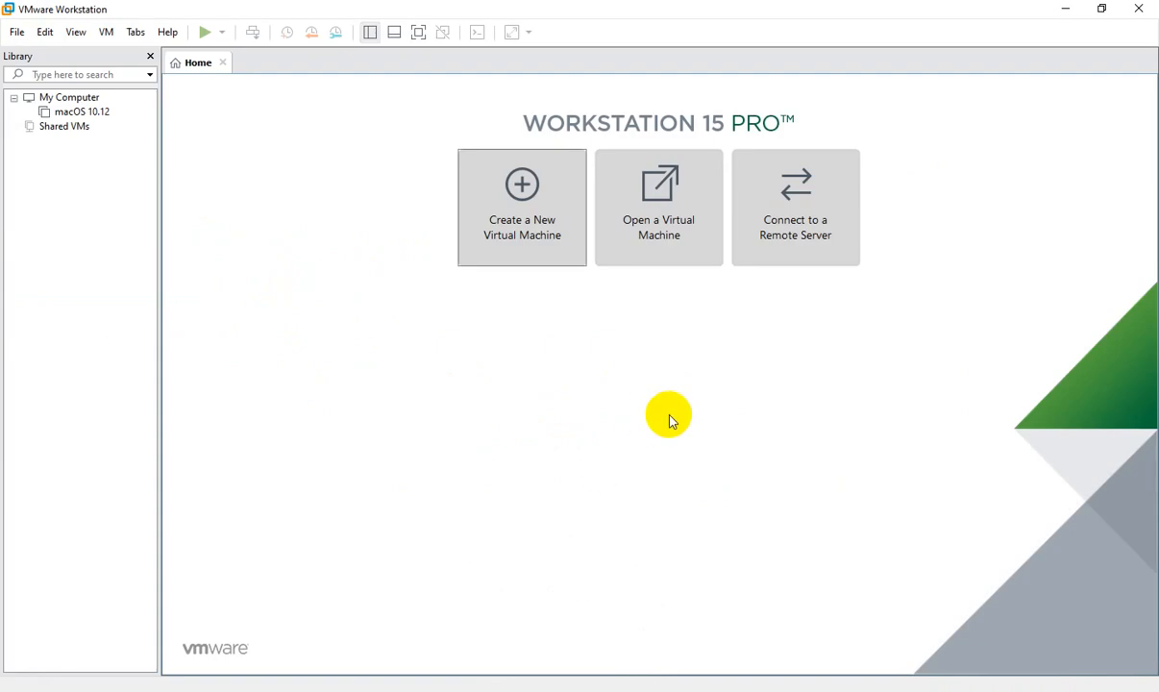
Step: Create a Typical macOS 10.12 VM, installing the OS later, with a single-file 40 GB disk
click(524, 219)
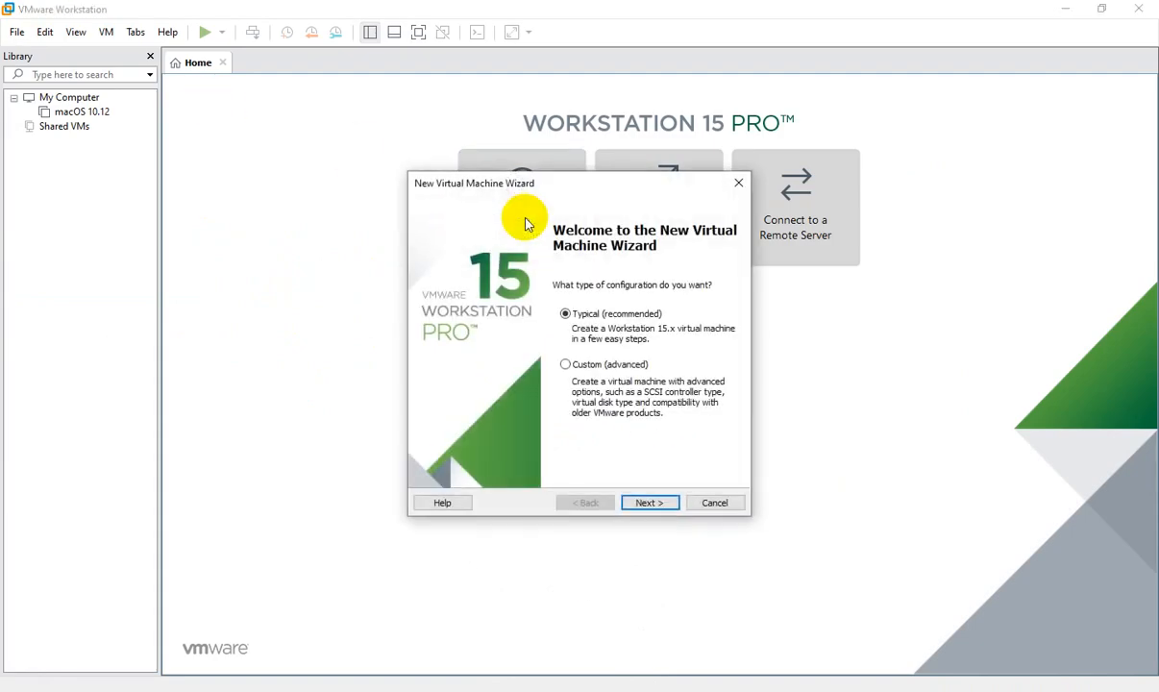
click(652, 504)
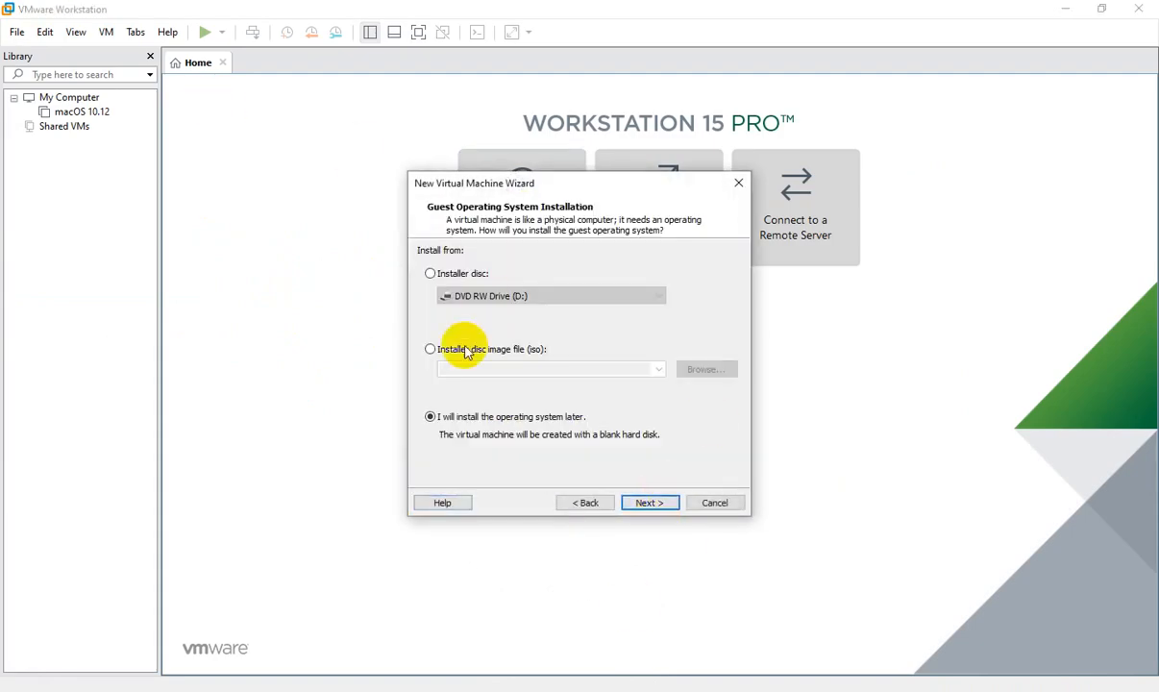
click(645, 505)
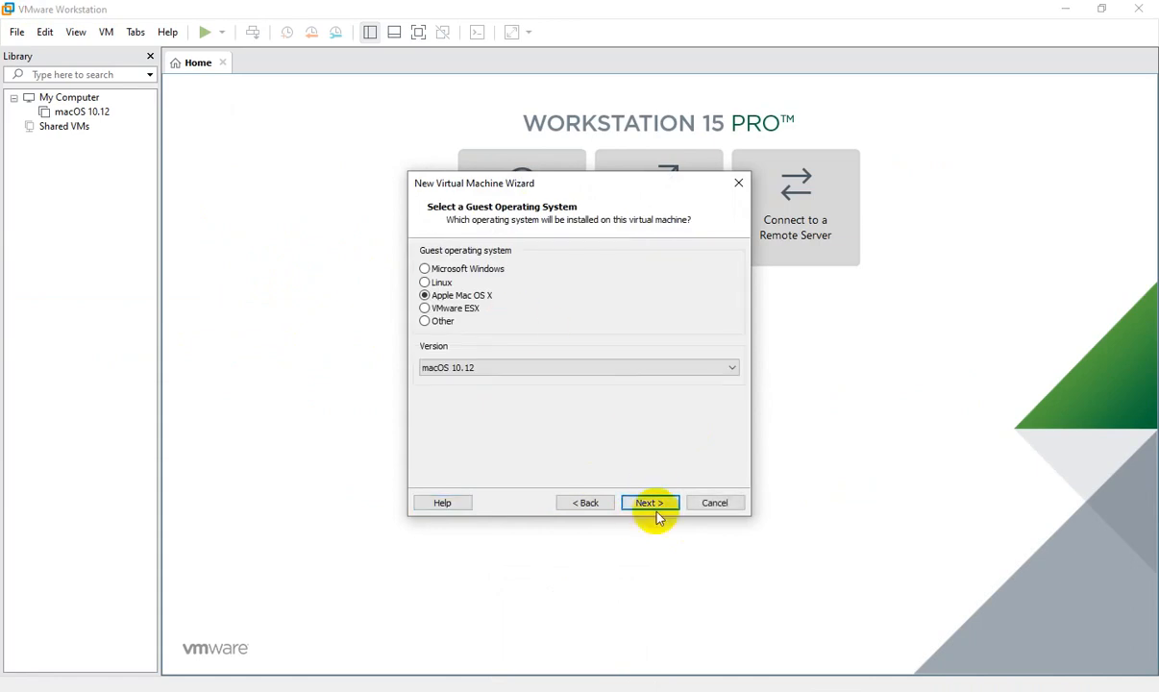
click(653, 503)
click(649, 504)
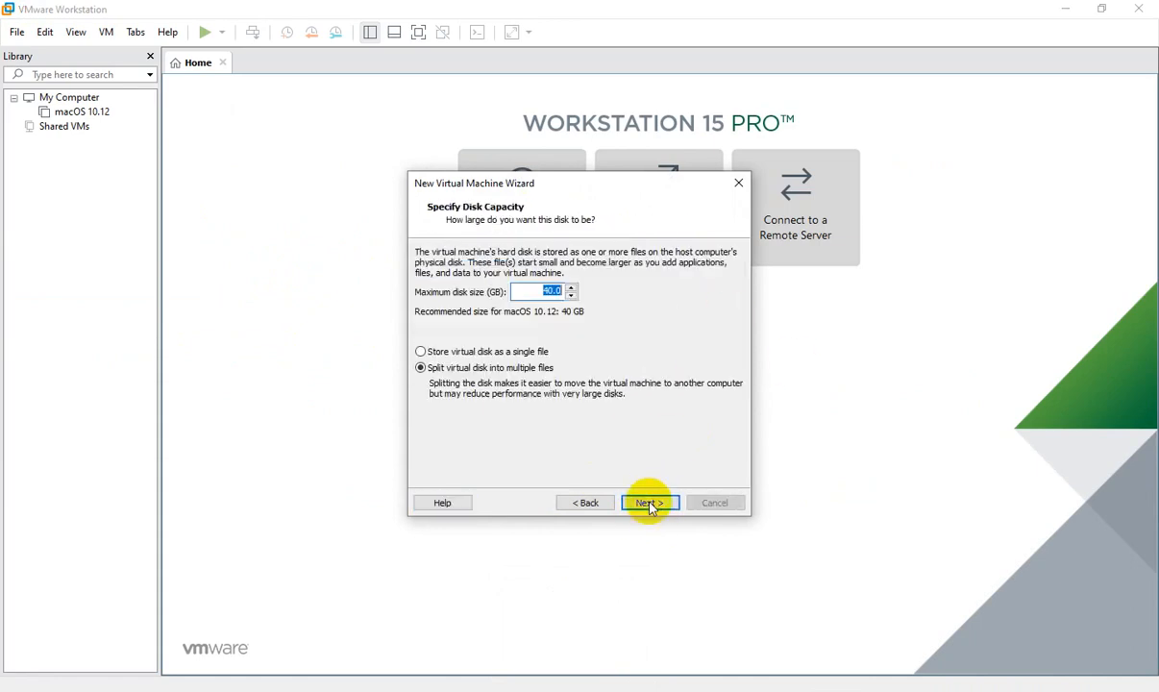
click(452, 352)
click(648, 504)
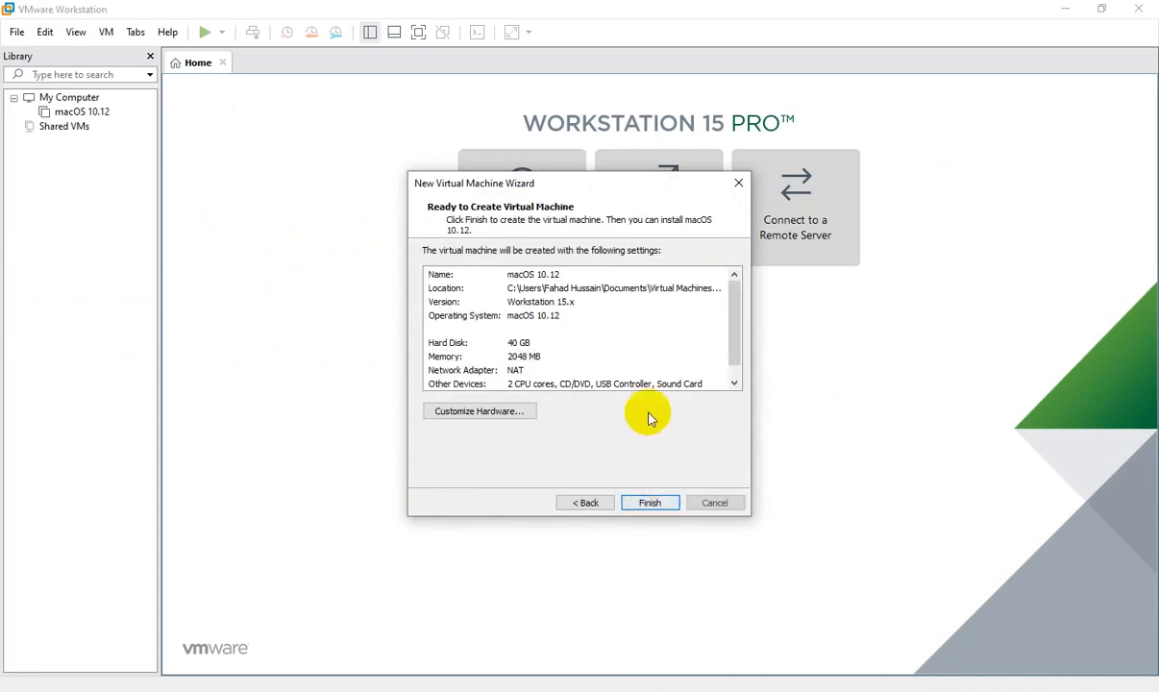
click(650, 503)
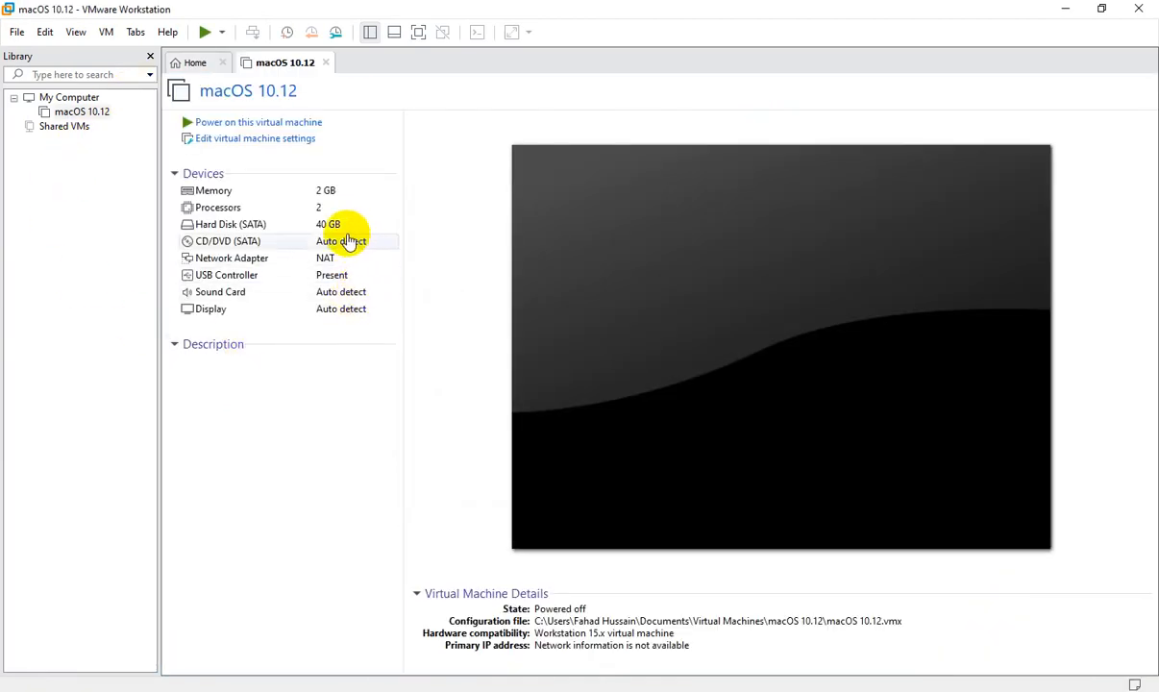
Step: Open the VM's hardware settings and remove the default 40 GB hard disk
click(336, 225)
double_click(337, 225)
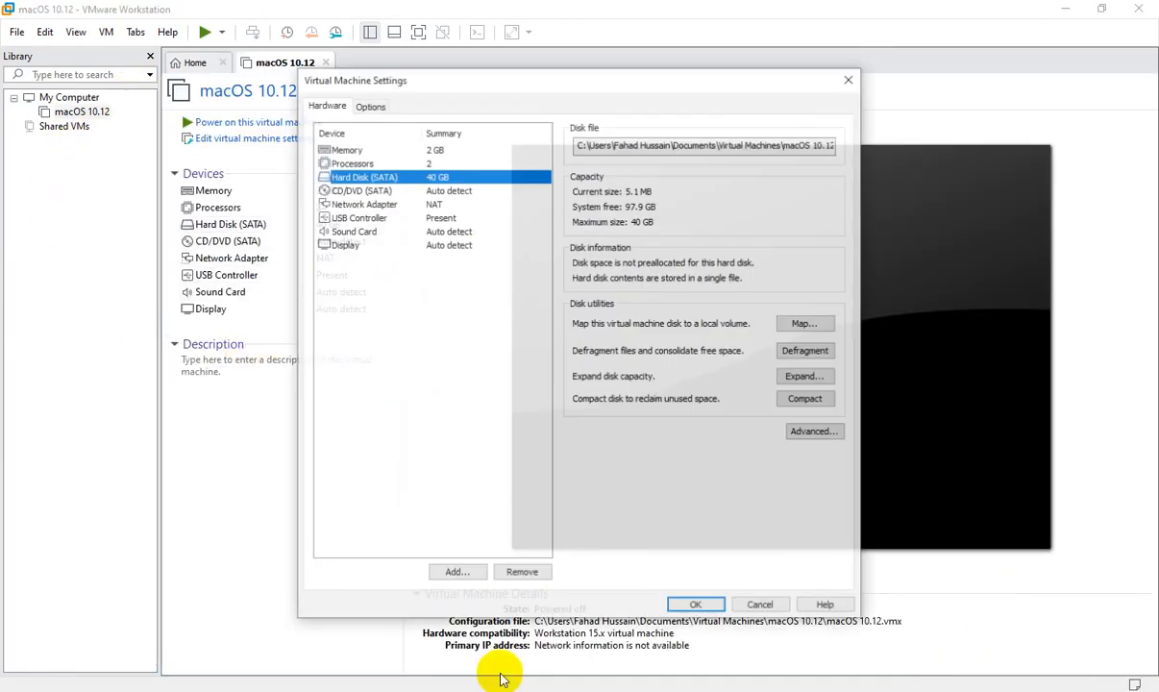
click(522, 574)
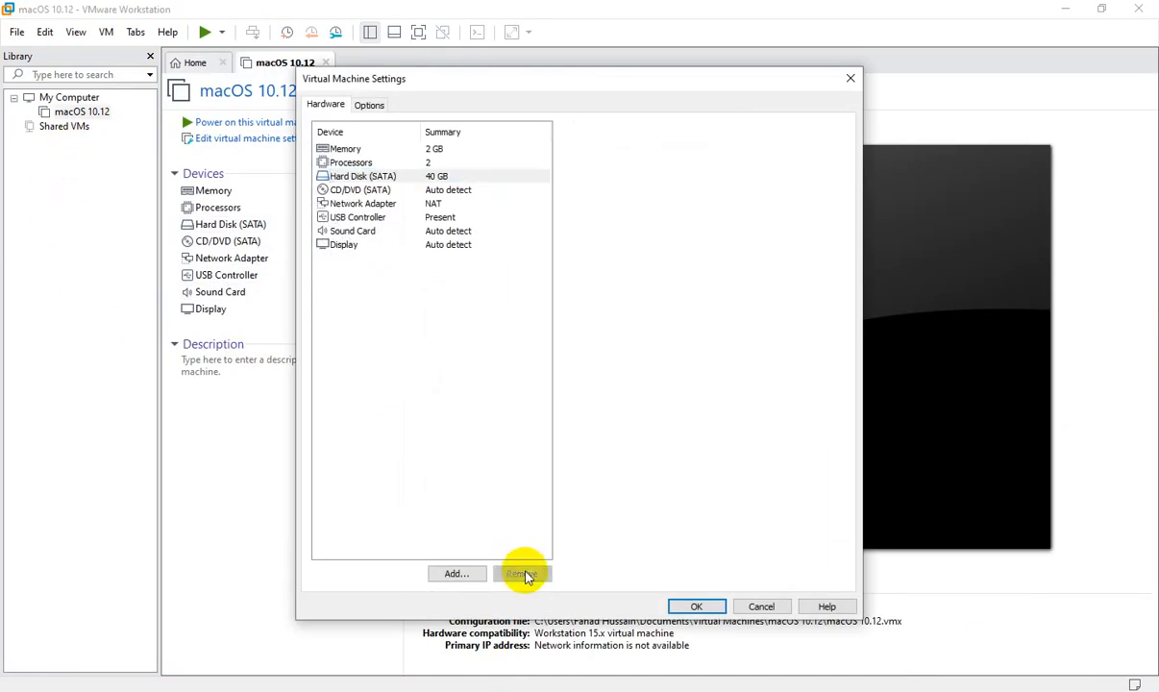
Step: Add a SATA hard disk that uses an existing virtual disk
click(471, 574)
click(636, 507)
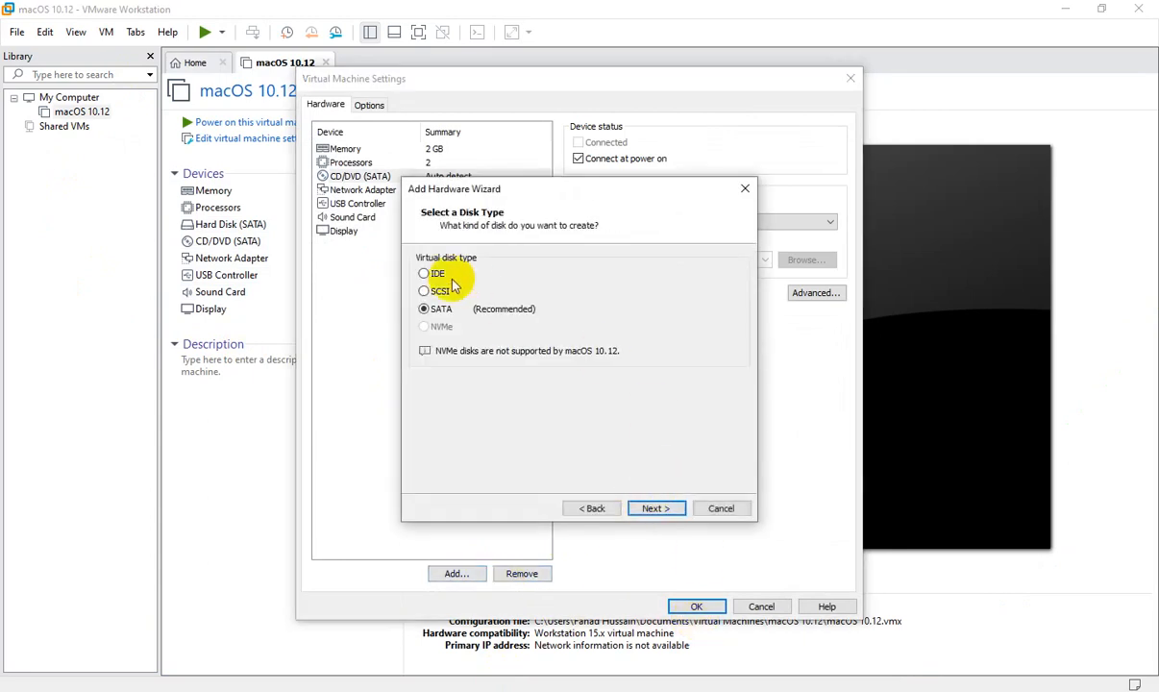
click(656, 512)
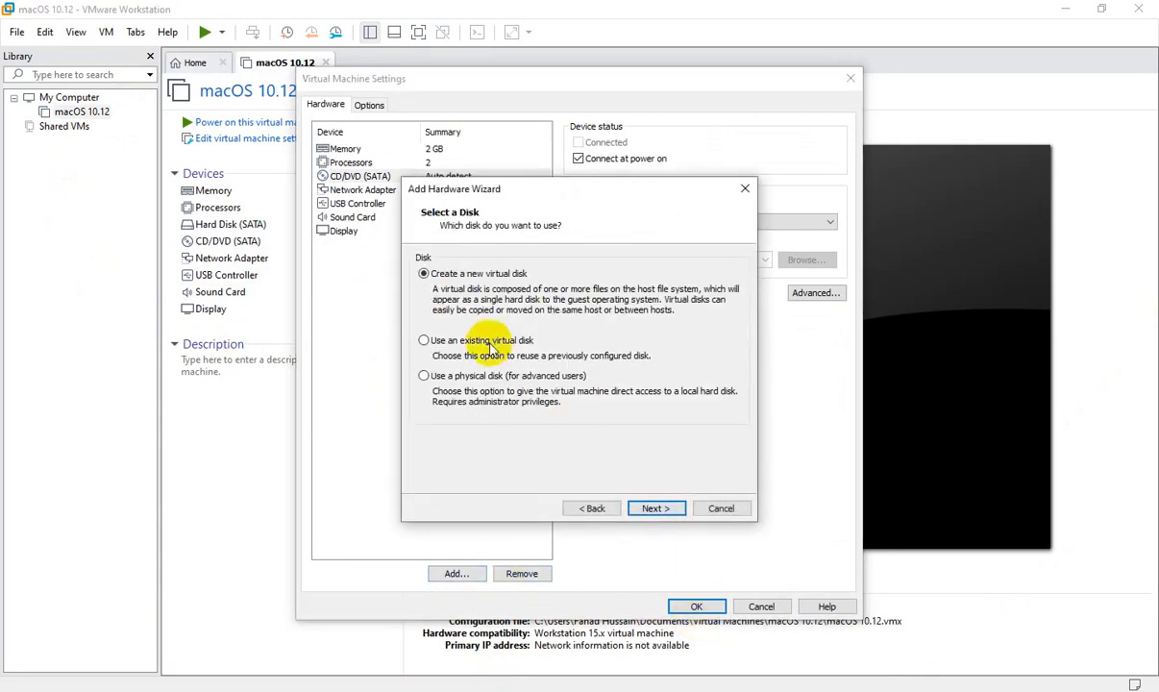
click(463, 337)
click(652, 509)
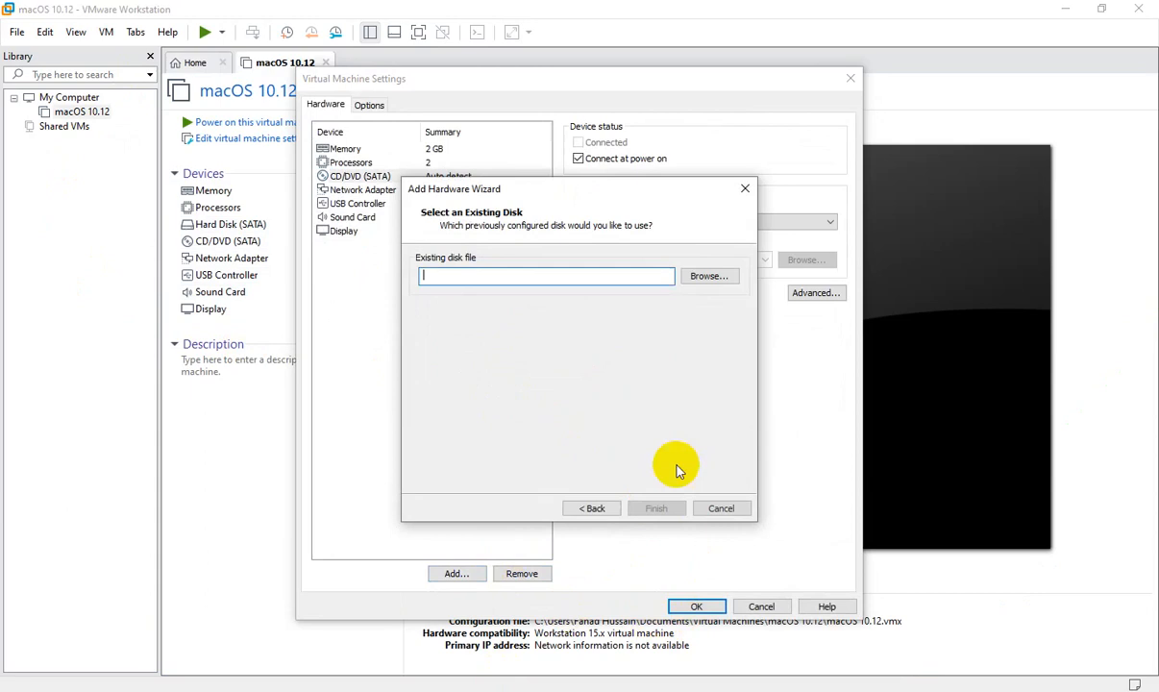
Step: Attach the macOS 10.12 Sierra .vmdk in its existing format, save the settings and power on
click(698, 275)
double_click(659, 310)
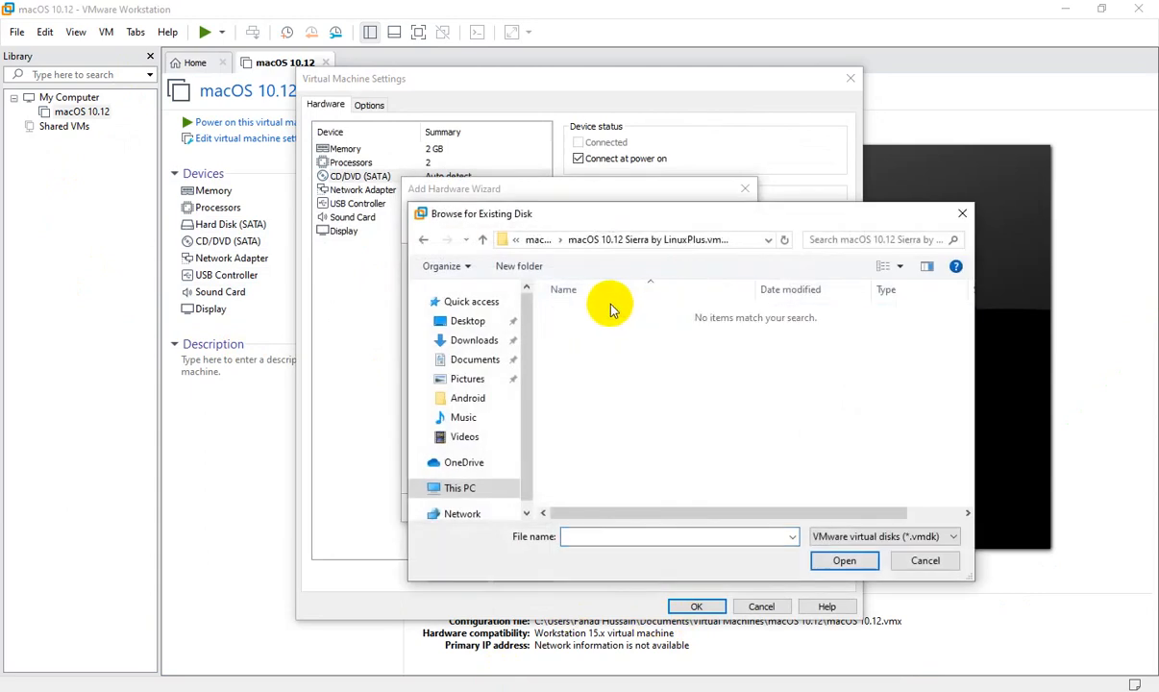
click(422, 241)
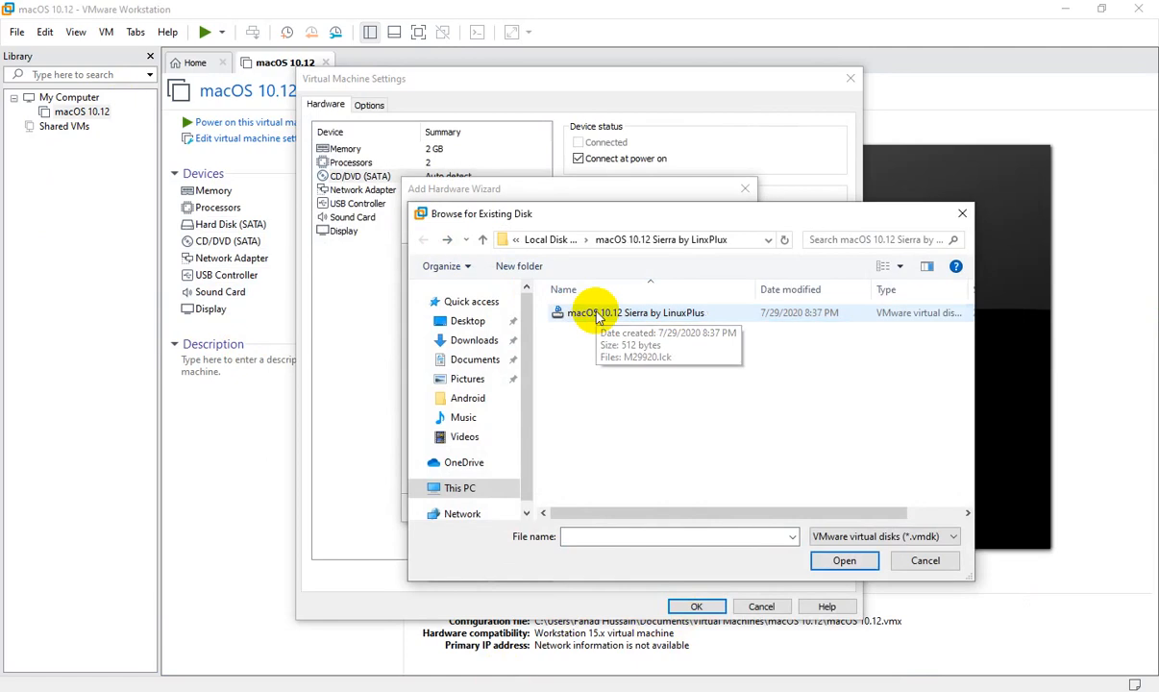
click(594, 315)
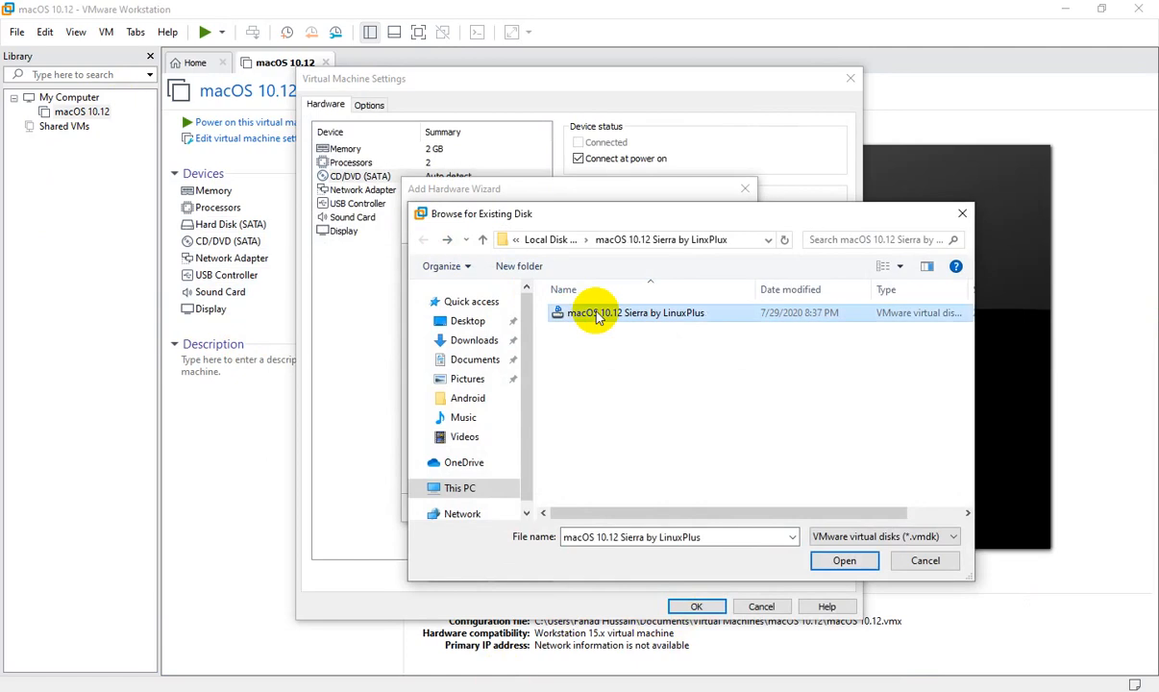
click(845, 561)
click(674, 507)
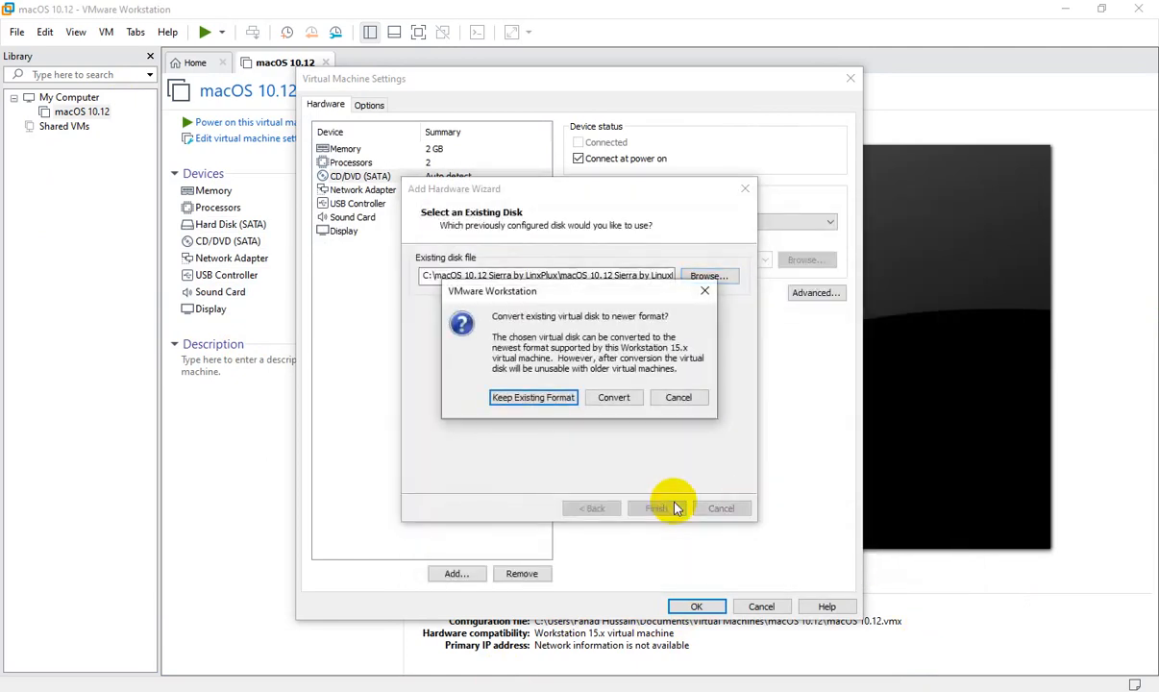
click(548, 399)
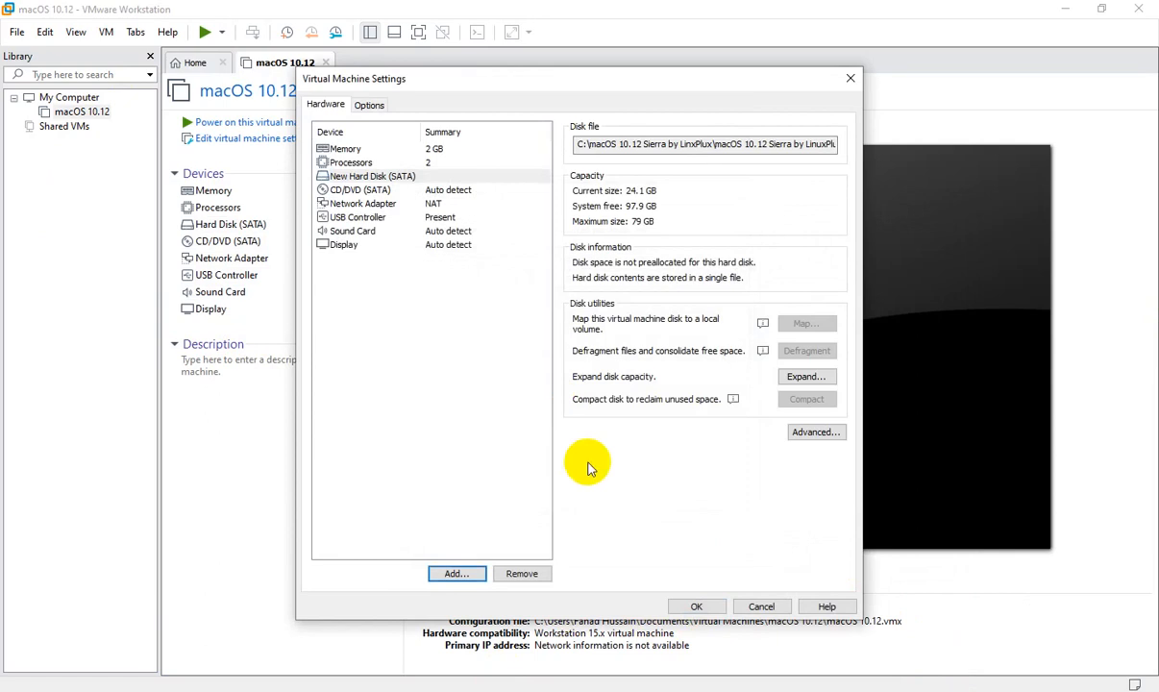
click(697, 606)
click(213, 125)
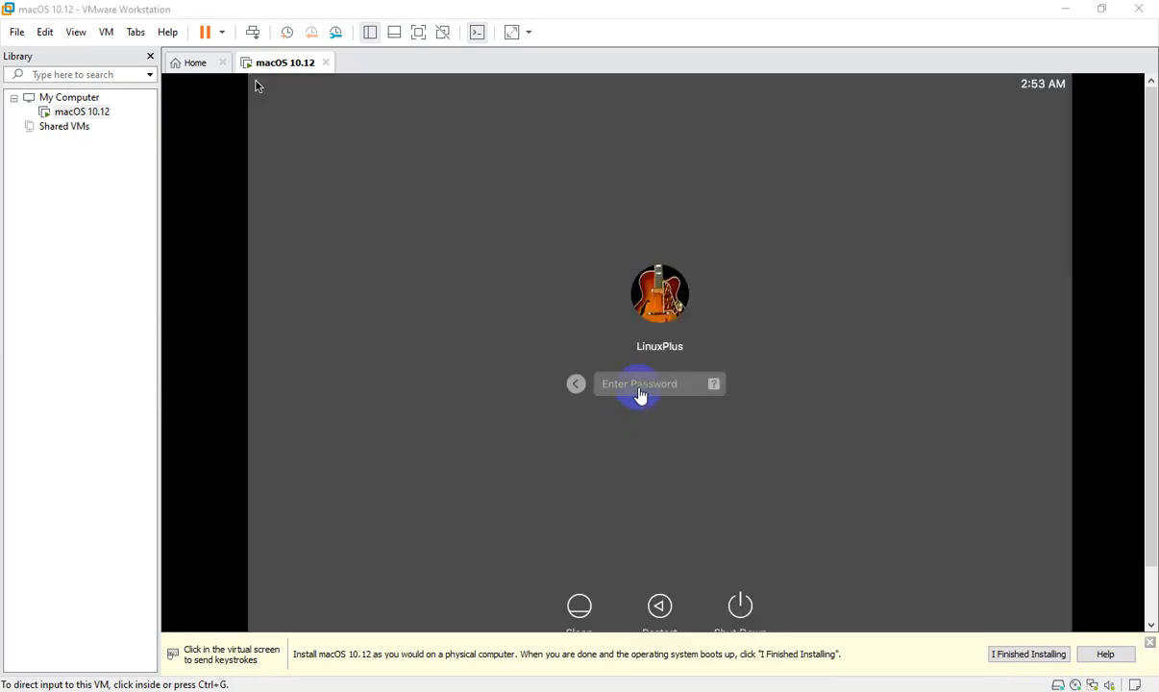
Step: Enter the account password at the macOS login screen and release input from the VM
click(615, 384)
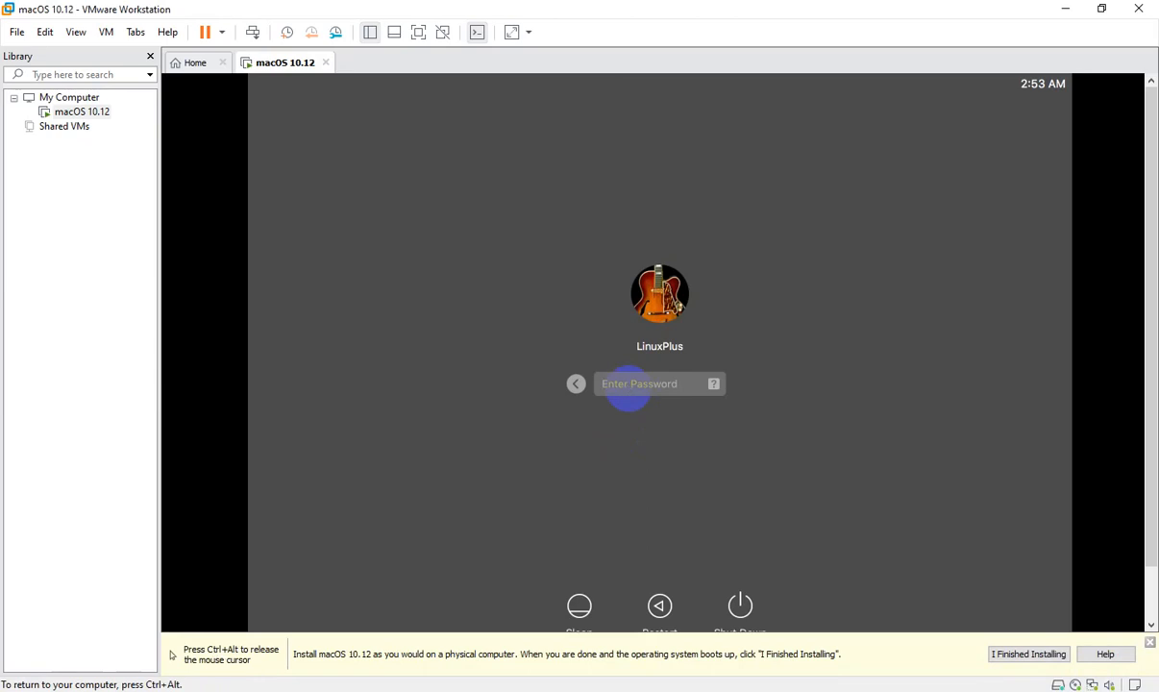
text(•••)
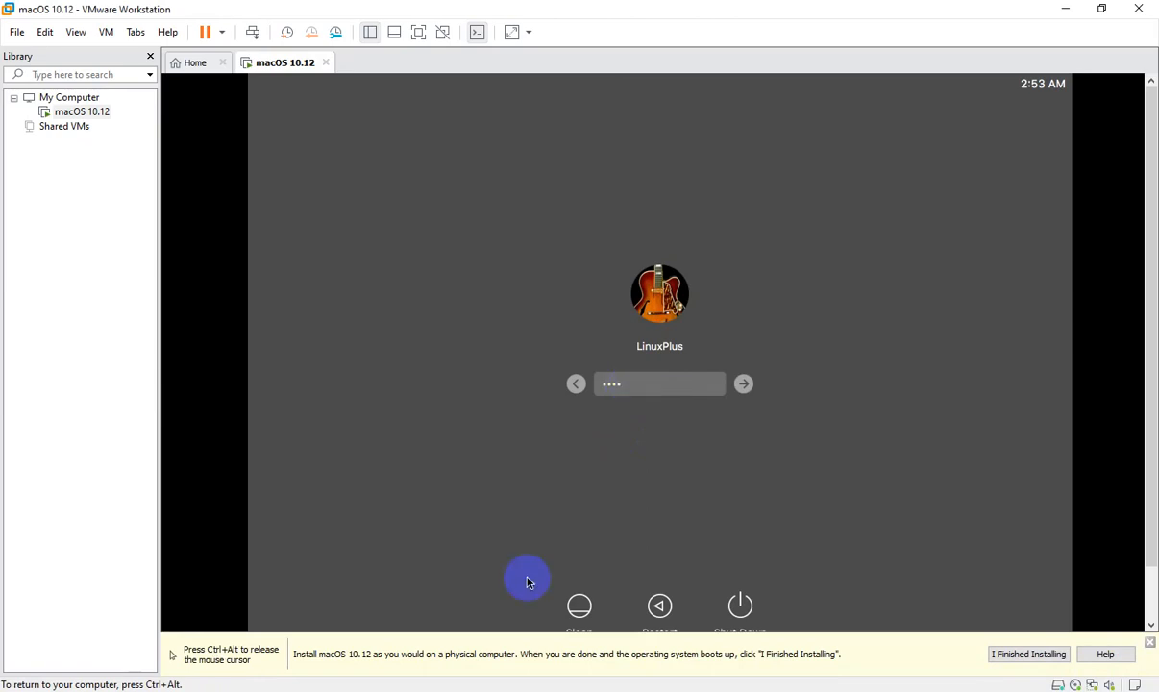
key(ctrl+alt)
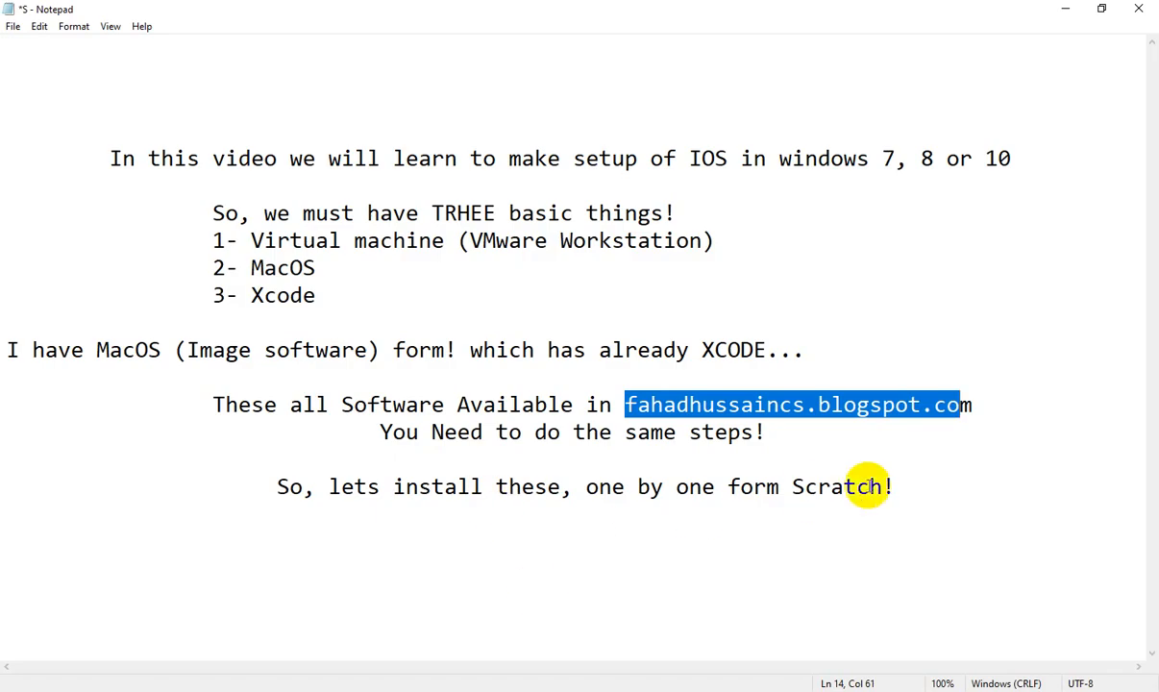
click(913, 483)
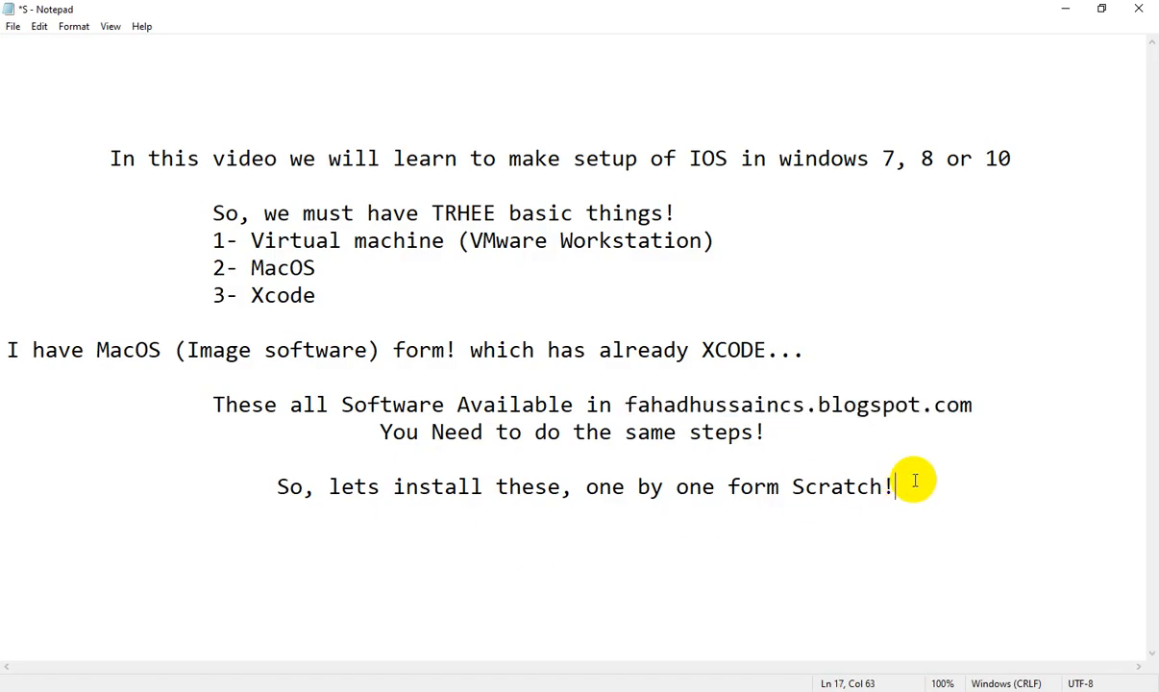
Step: Record the VM login password on a new Notepad line, then return to the macOS VM
text(1234)
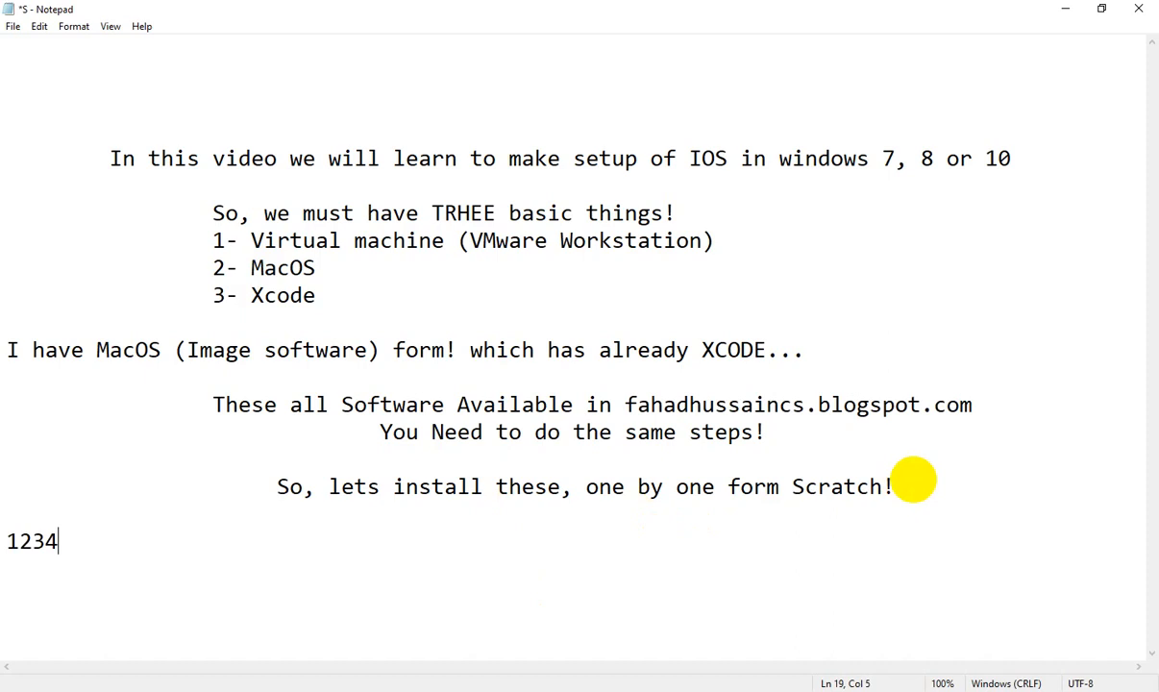
text(sword)
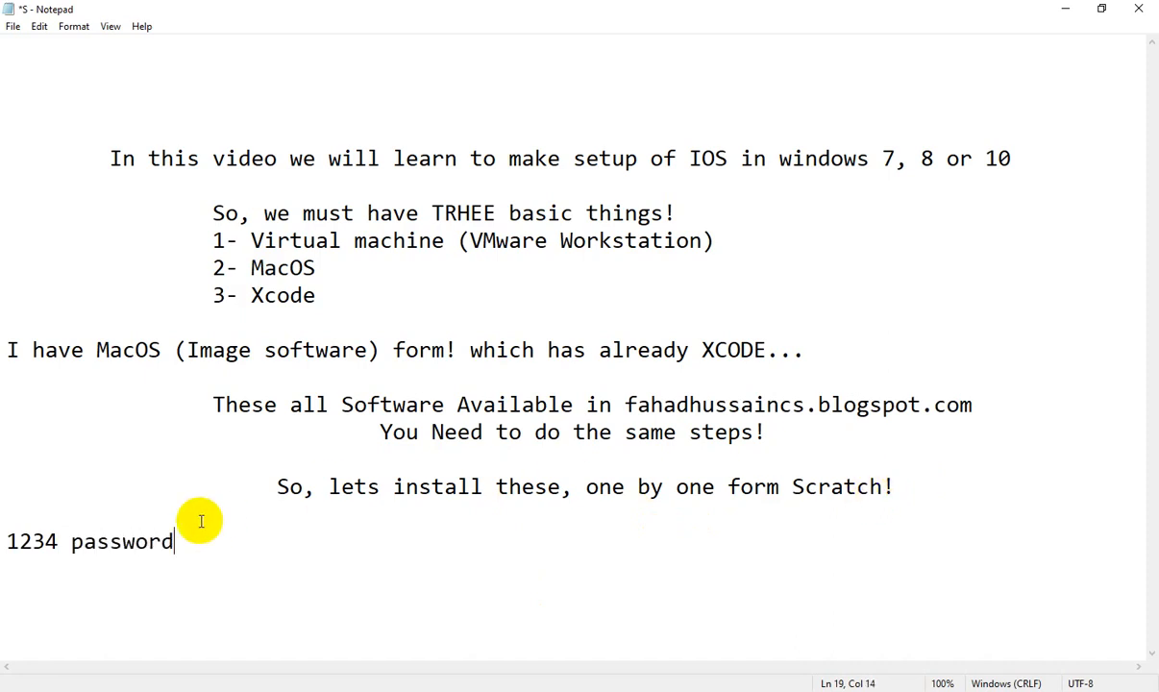
drag(188, 541, 7, 552)
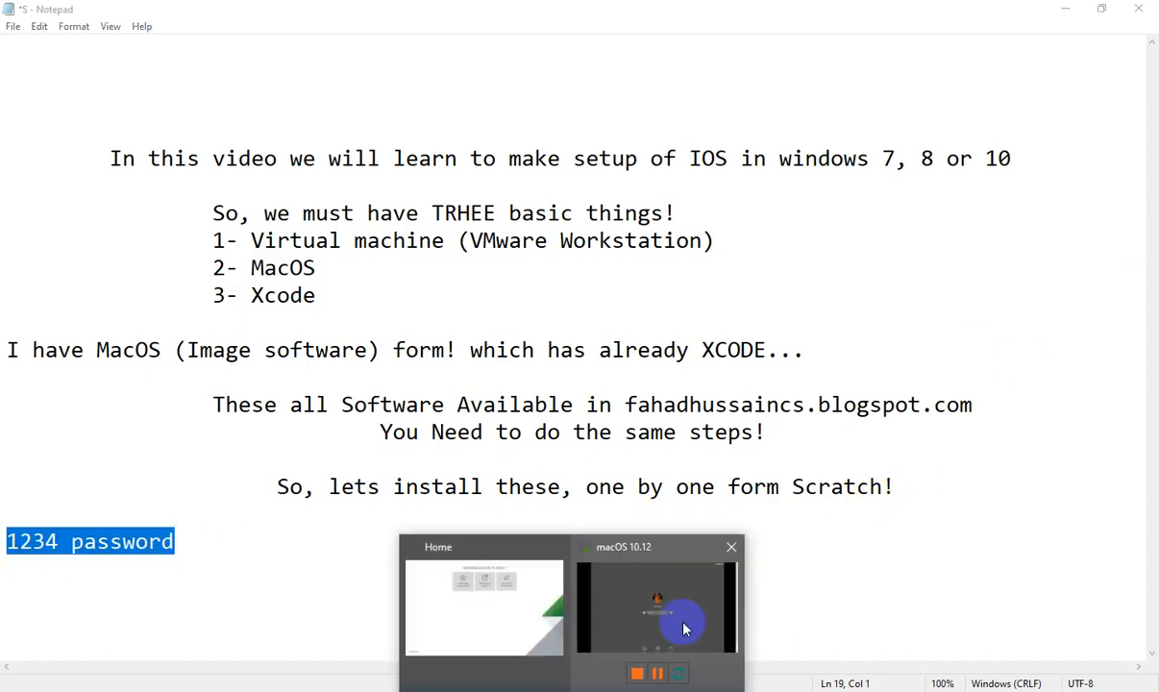
click(640, 560)
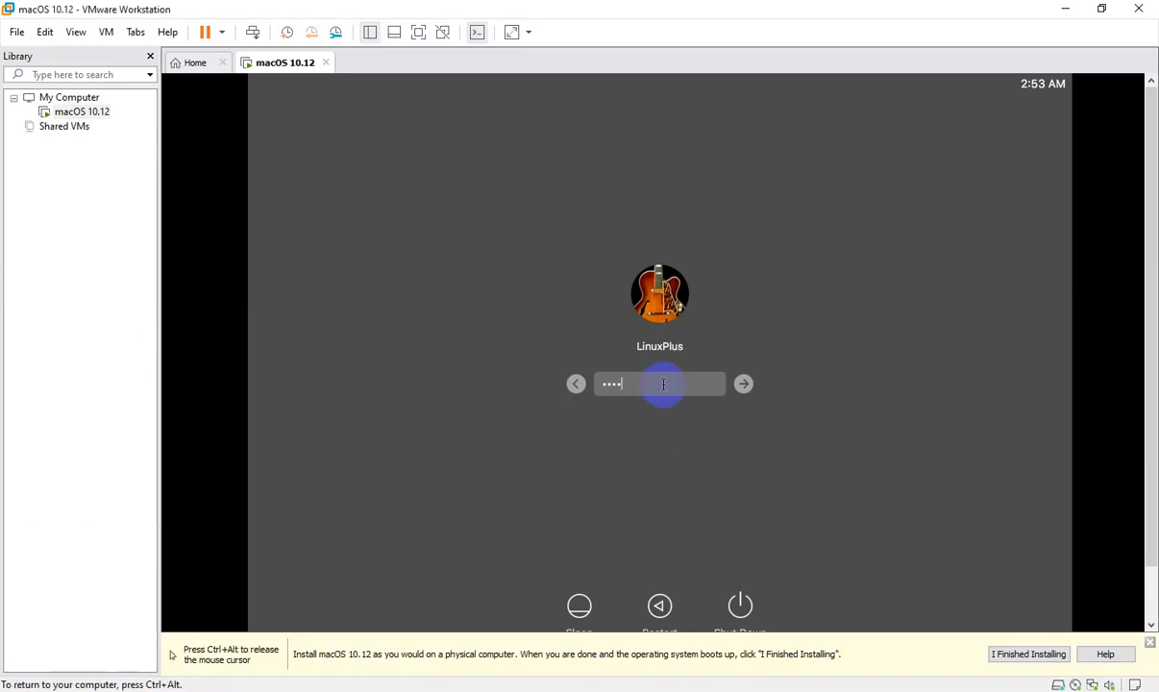
Step: Submit the password to log into the macOS VM, then recapture input inside the VM
click(744, 383)
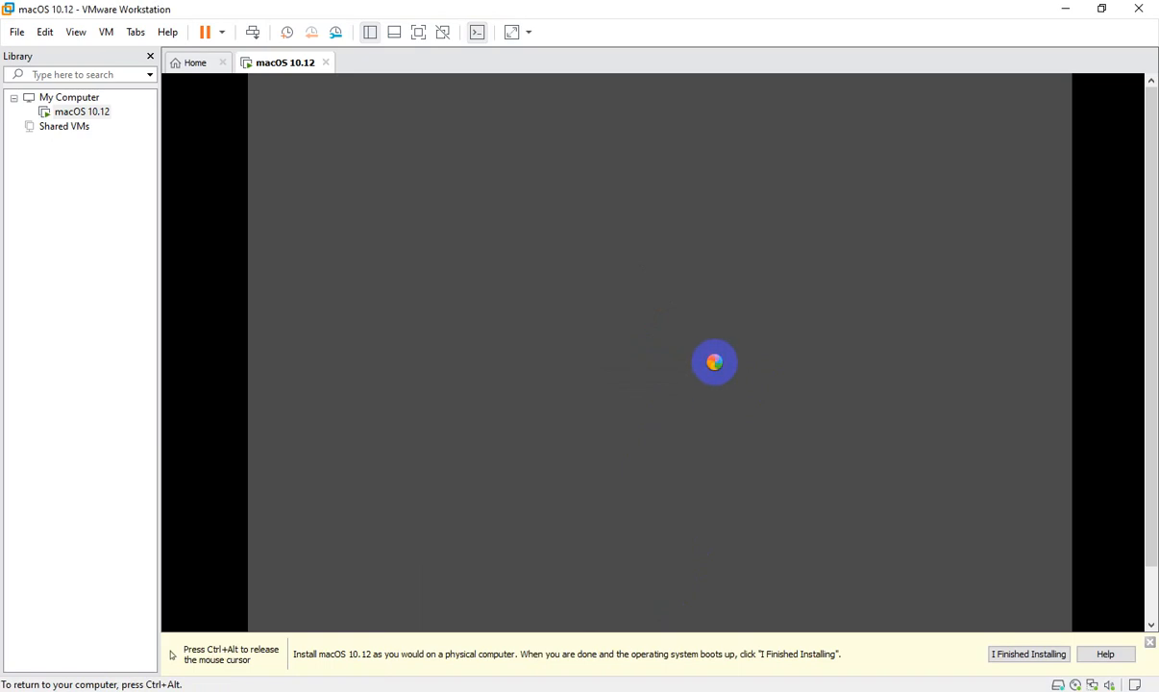
key(ctrl+alt)
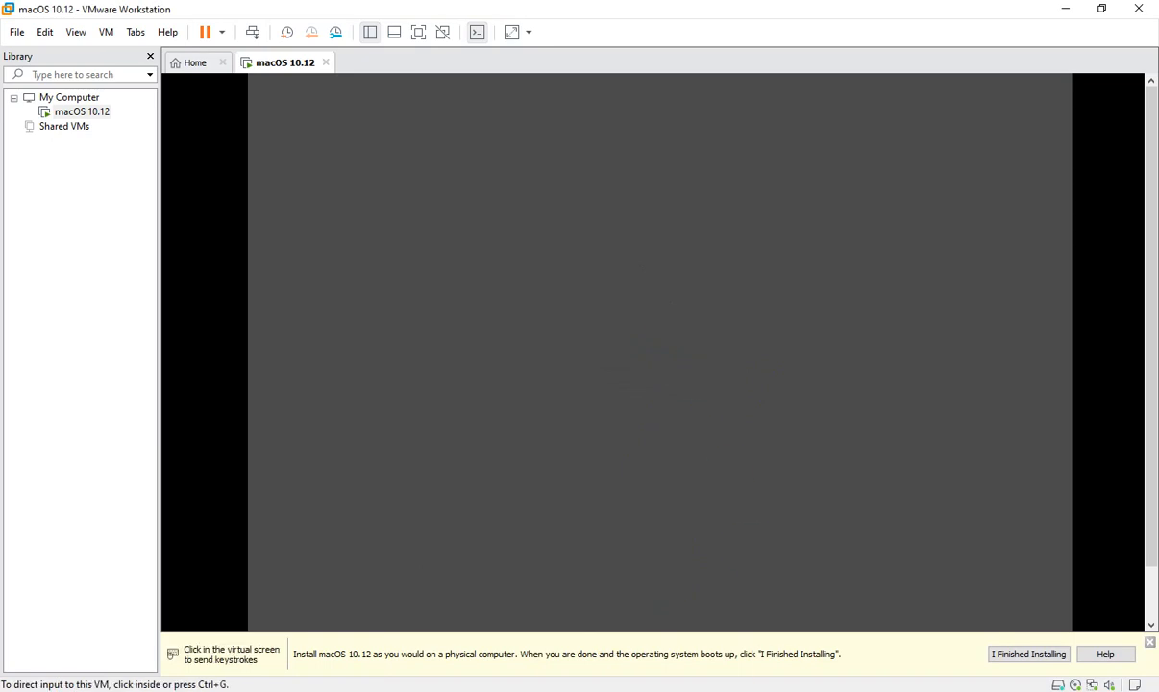
click(782, 341)
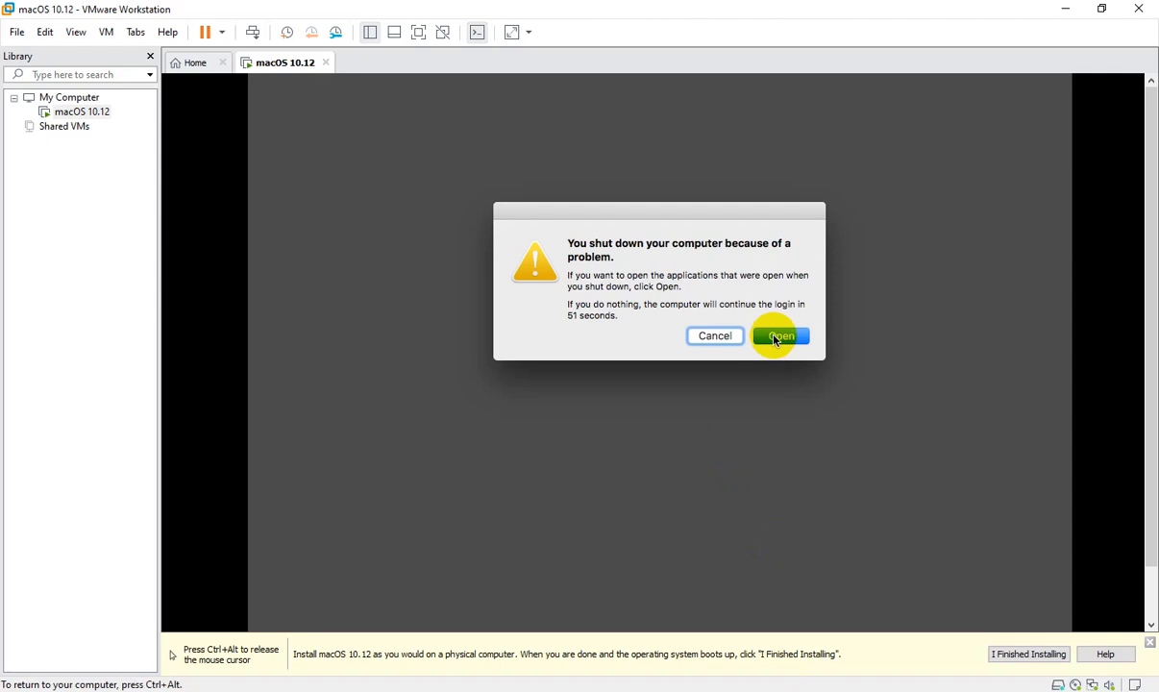
Step: Choose Open on the unexpected-shutdown dialog and continue to the Sierra desktop
key(ctrl+alt)
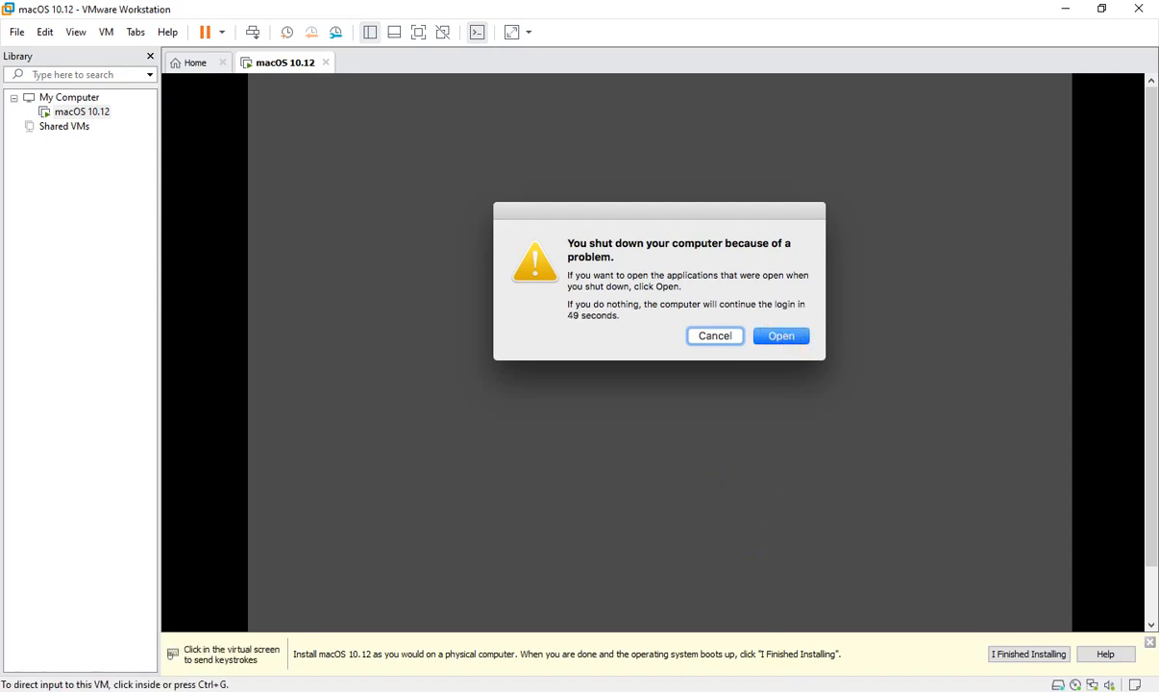
click(781, 335)
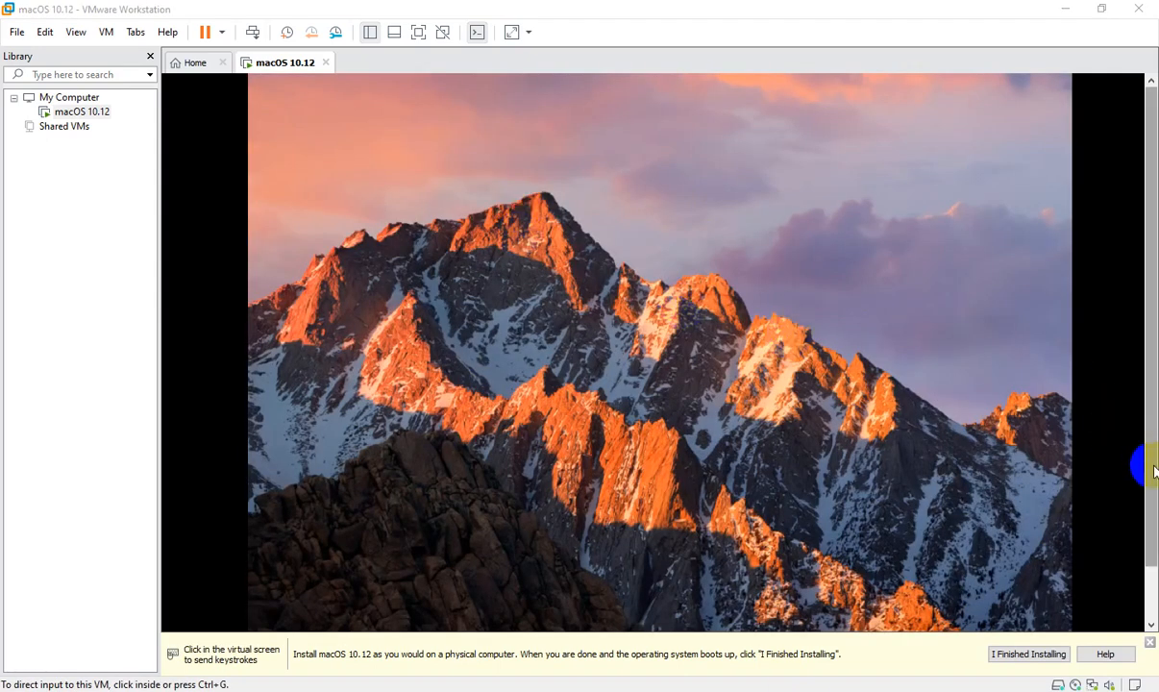
click(796, 399)
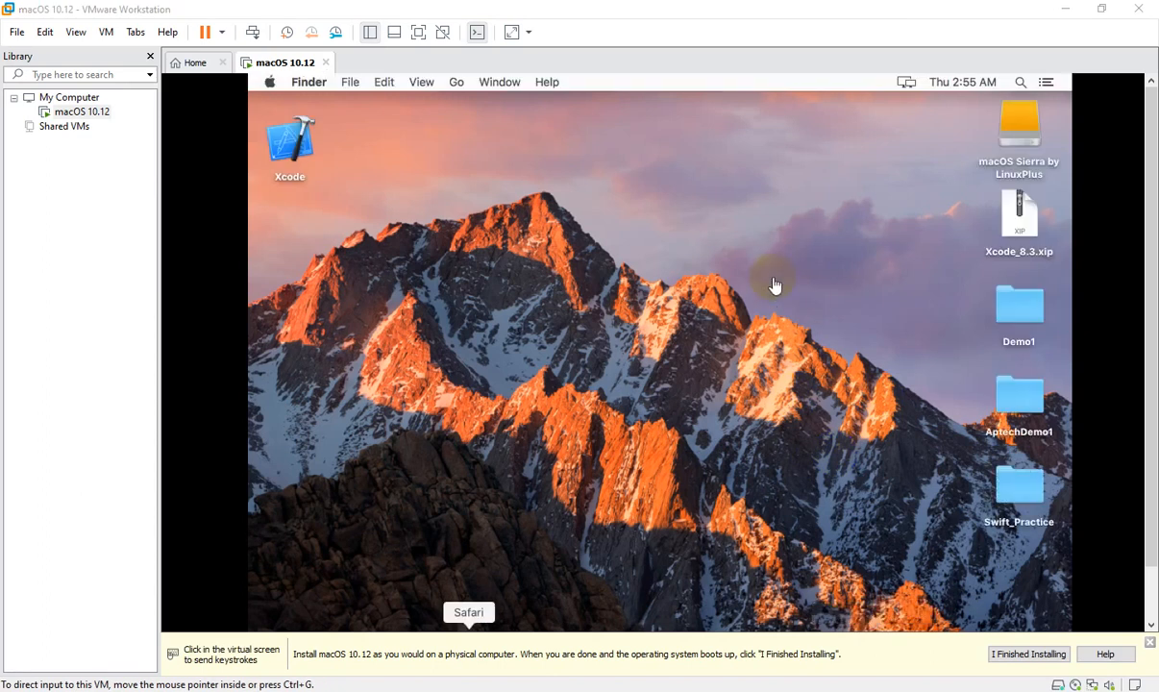
Step: Launch Xcode from its desktop icon, then dismiss VMware's install bar and hide the Library panel
click(515, 260)
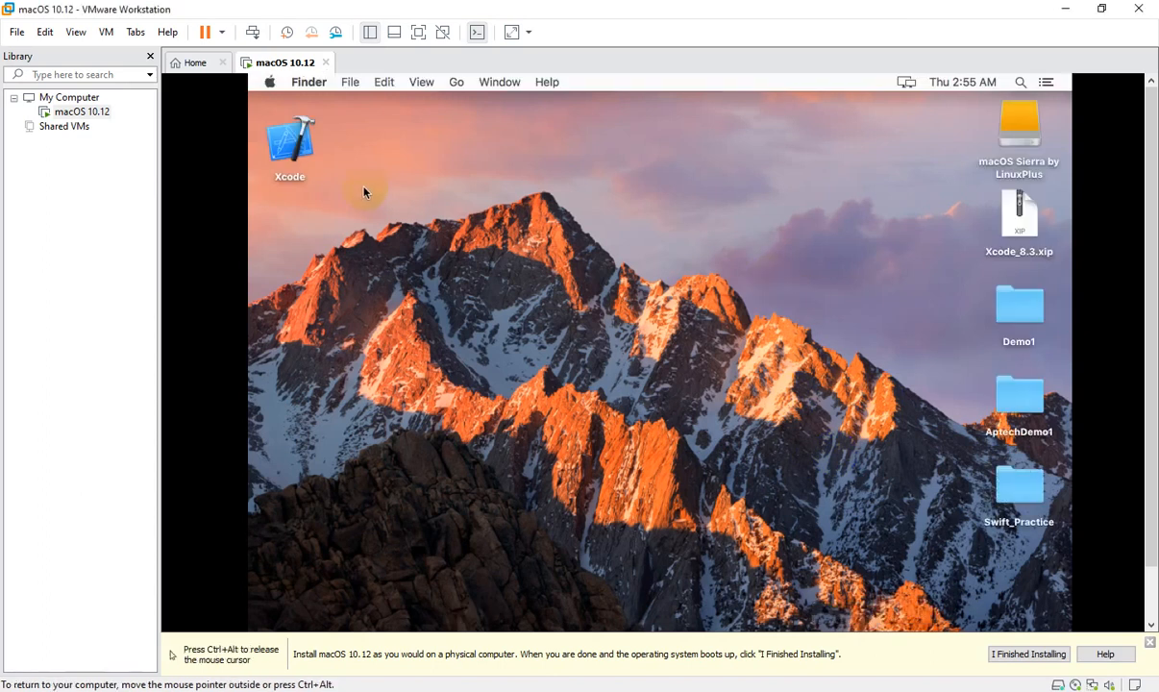
click(293, 149)
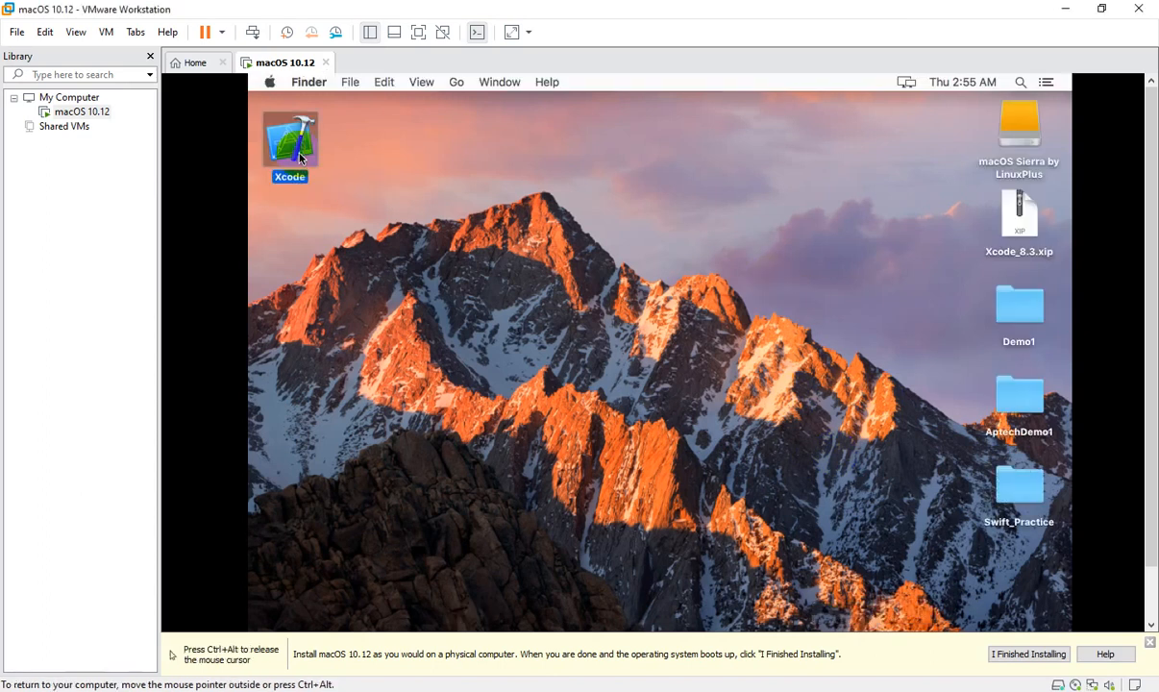
double_click(299, 159)
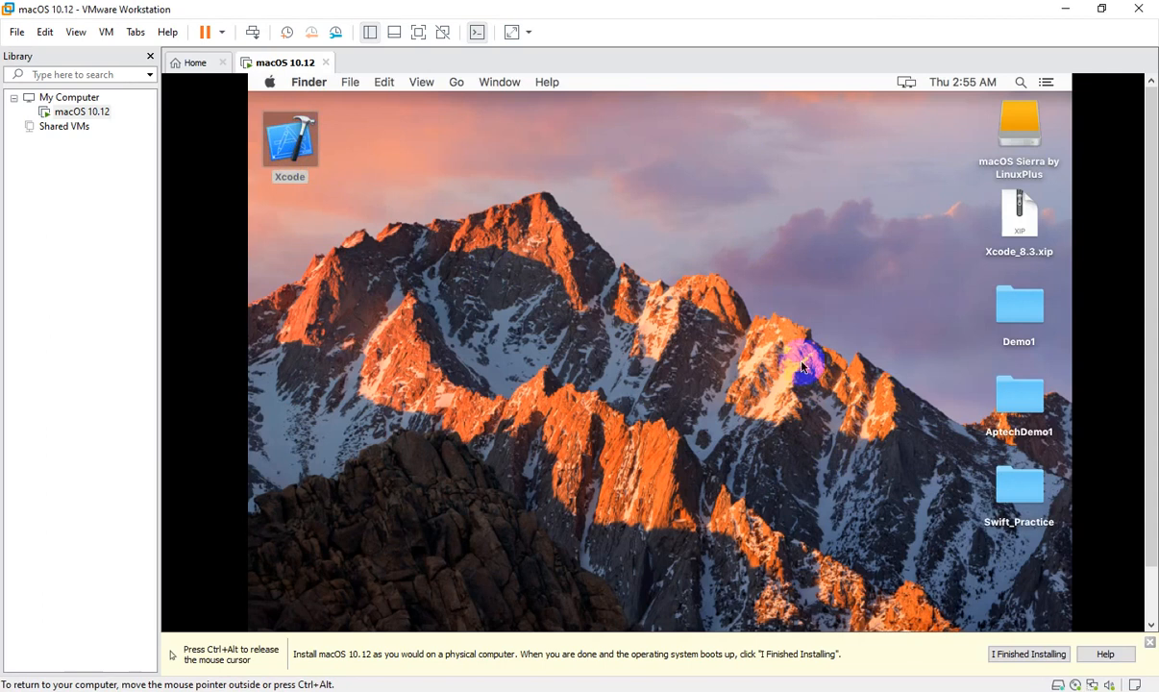
drag(1151, 261, 1150, 419)
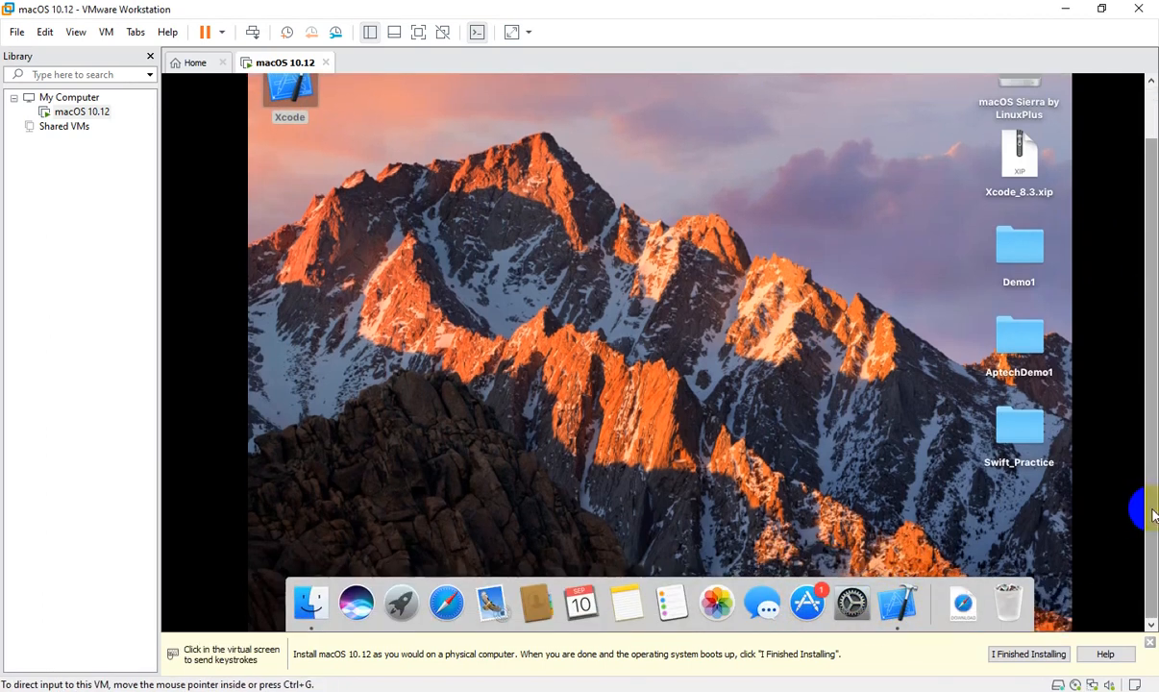
drag(1151, 508, 1150, 428)
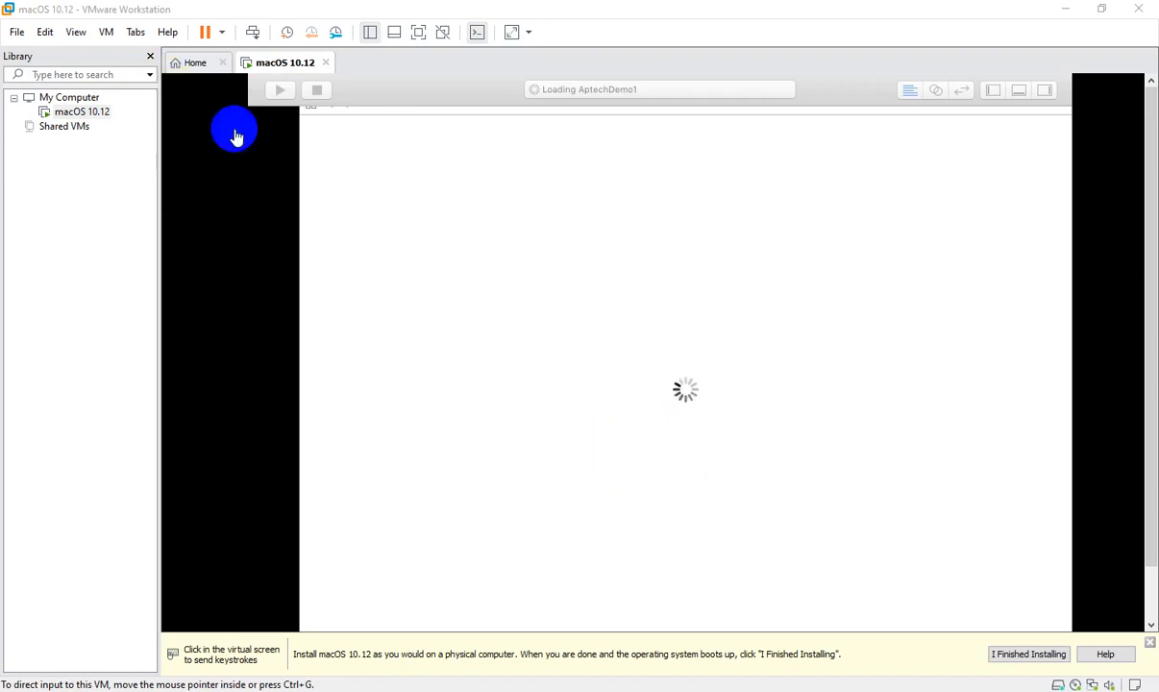
click(1150, 642)
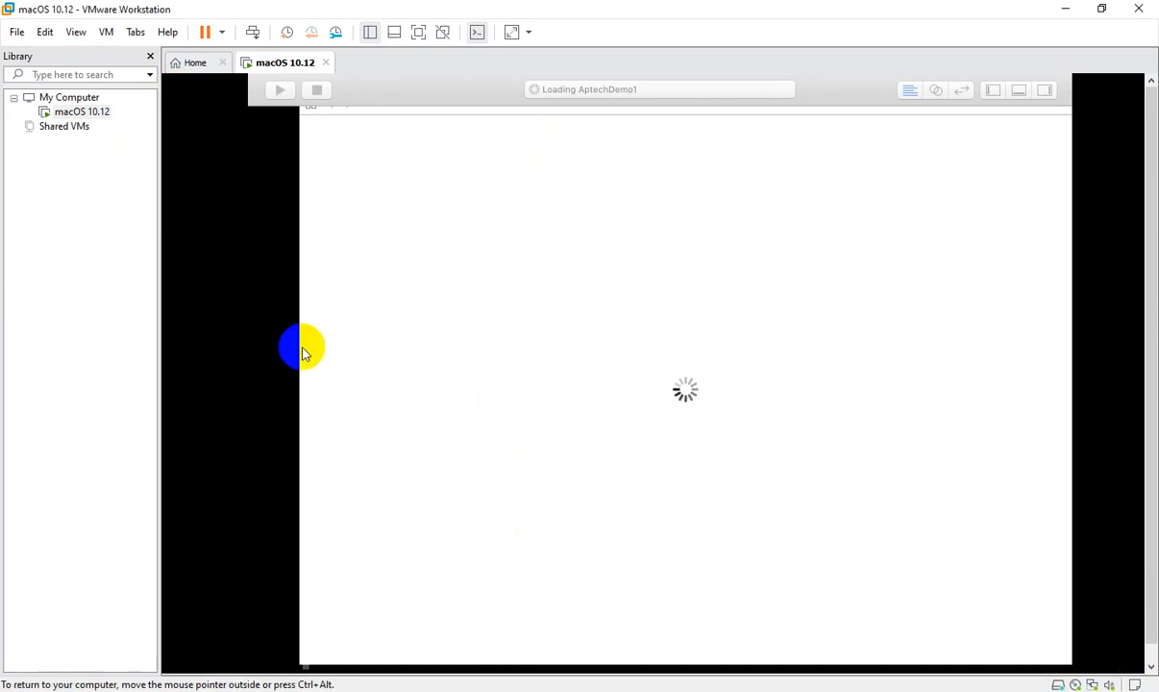
click(151, 60)
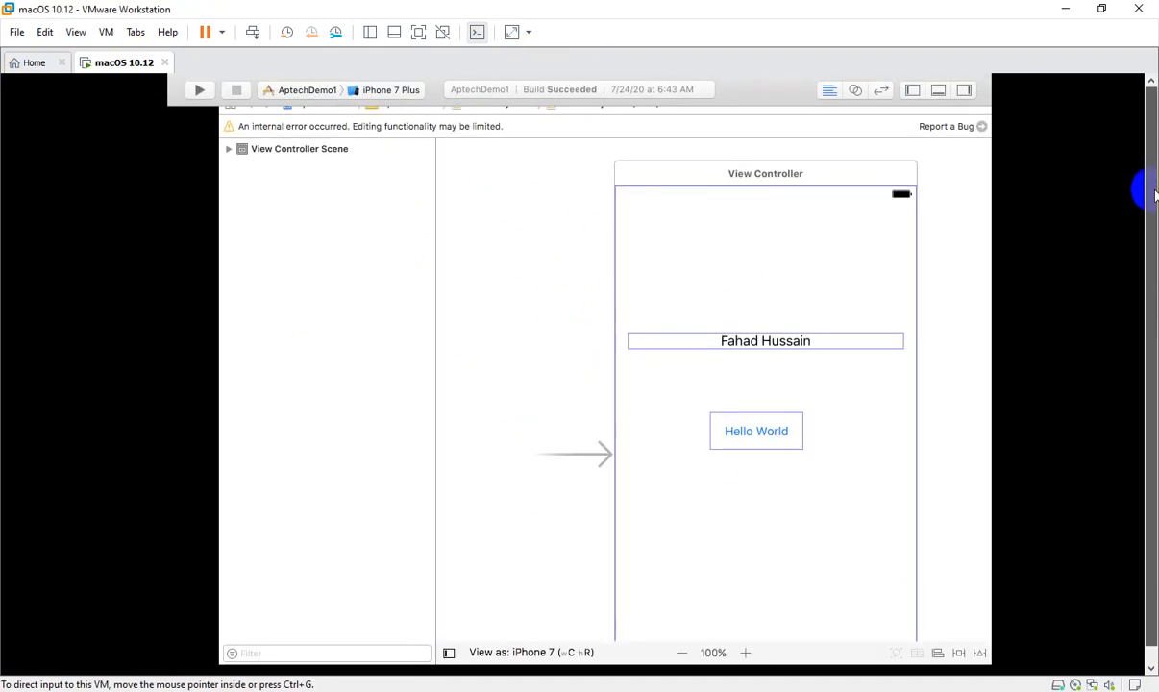
Step: Start a new Xcode project from the iOS Single View Application template
click(270, 82)
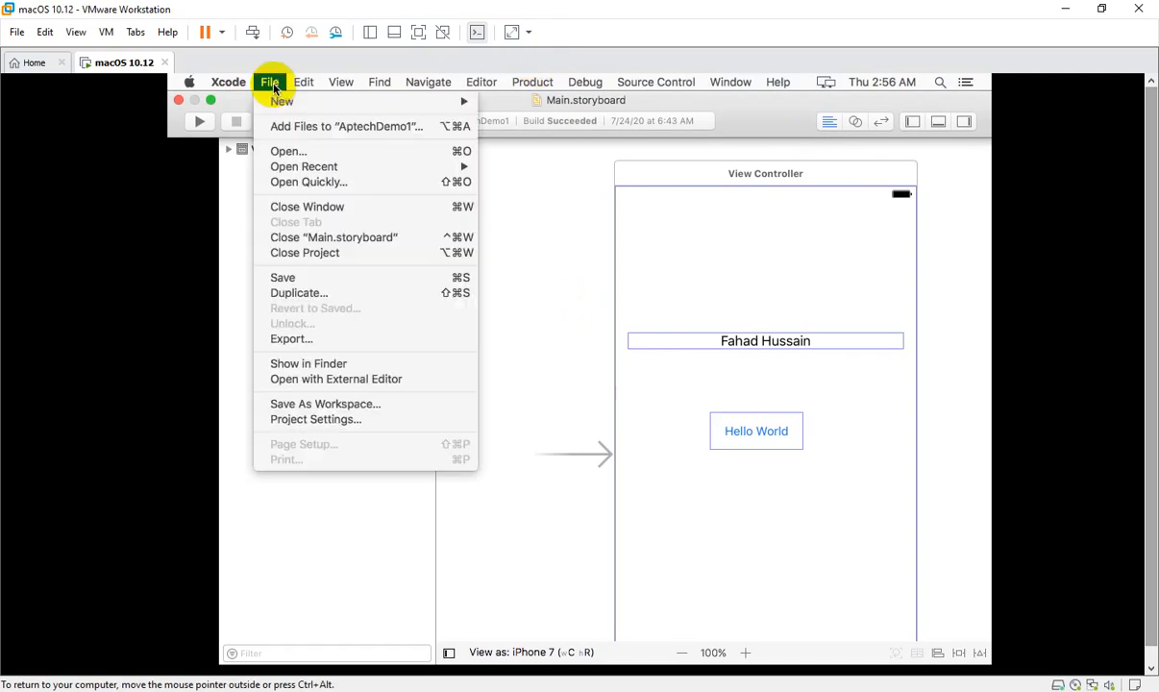
mouse_move(278, 99)
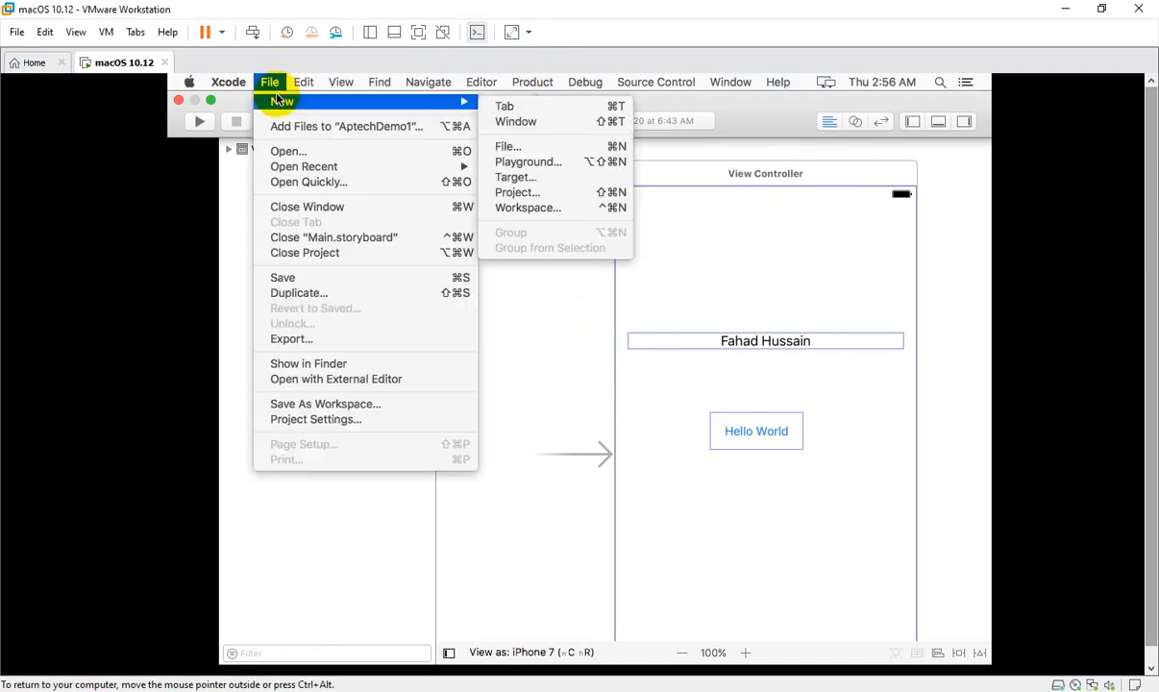
click(519, 196)
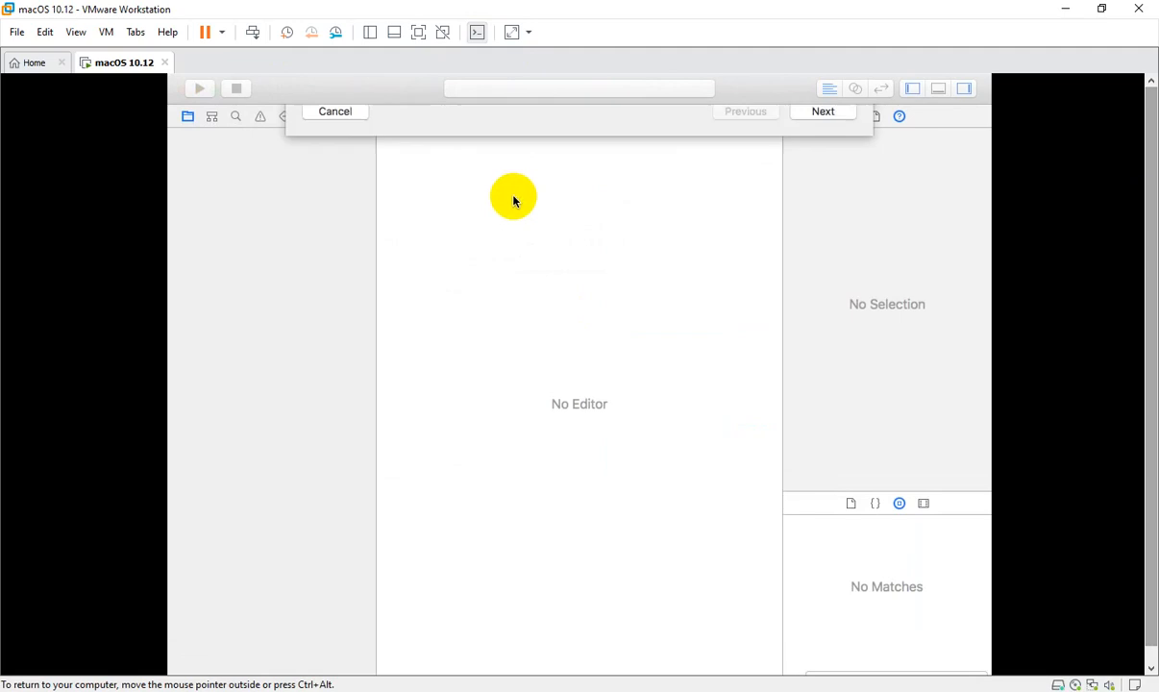
click(323, 145)
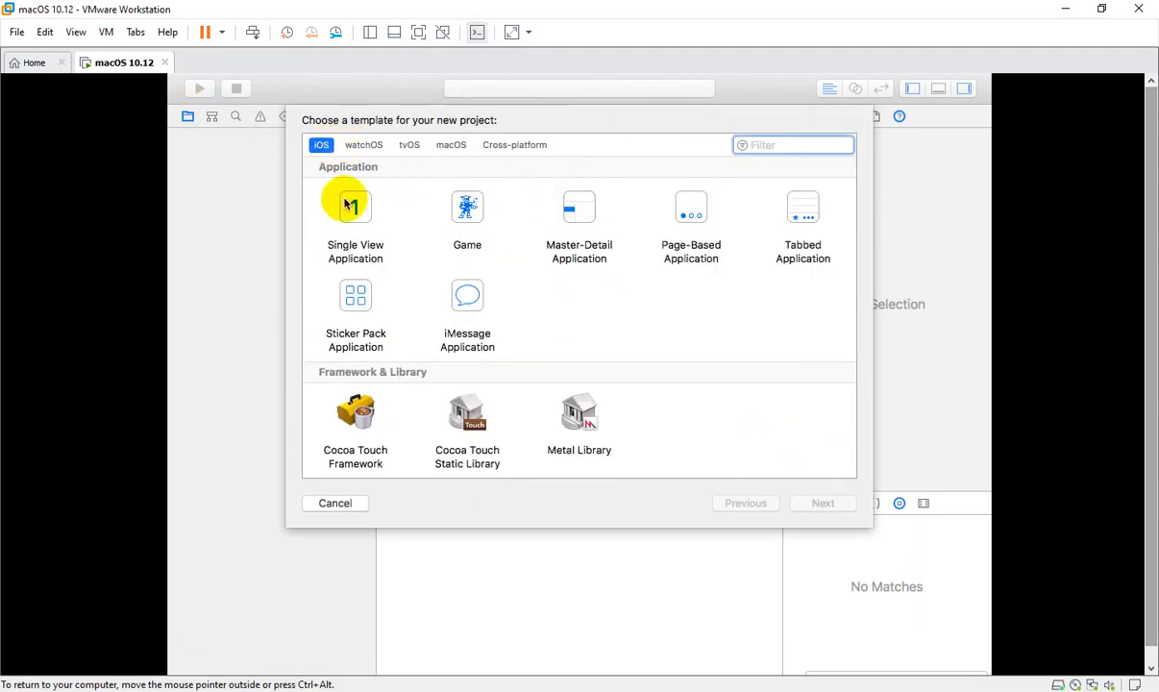
click(336, 223)
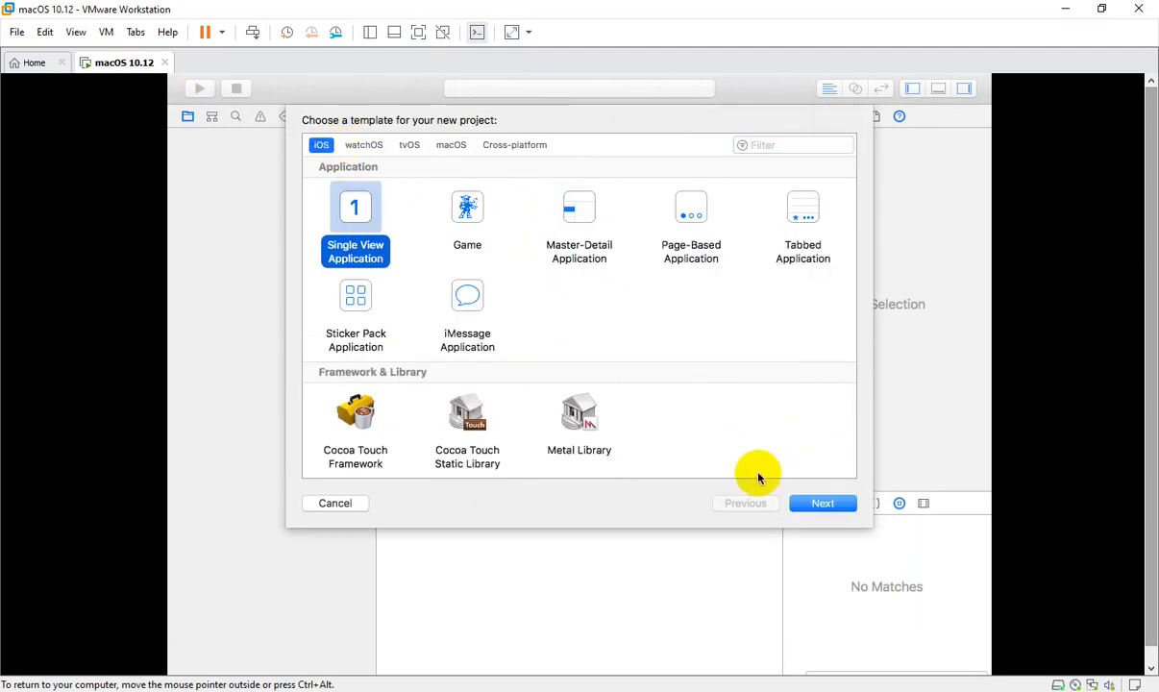
click(815, 502)
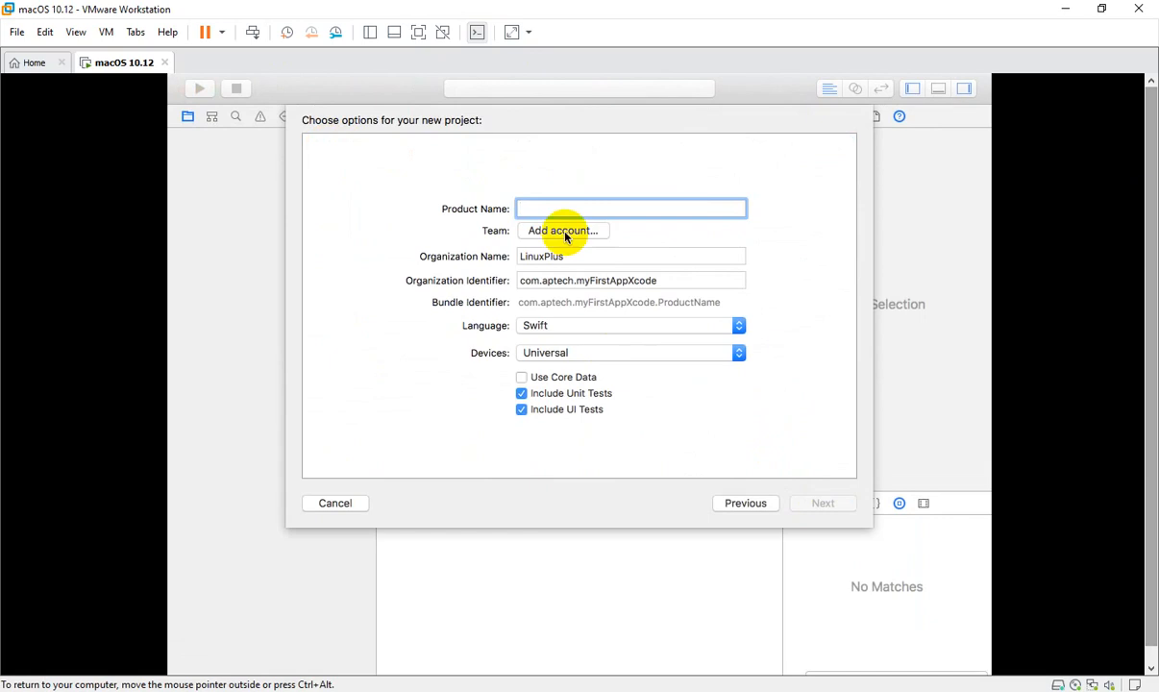
Step: Name the product after the author, keep Swift and Universal, and create it on the Desktop
text(FahadHussaincsDemo1)
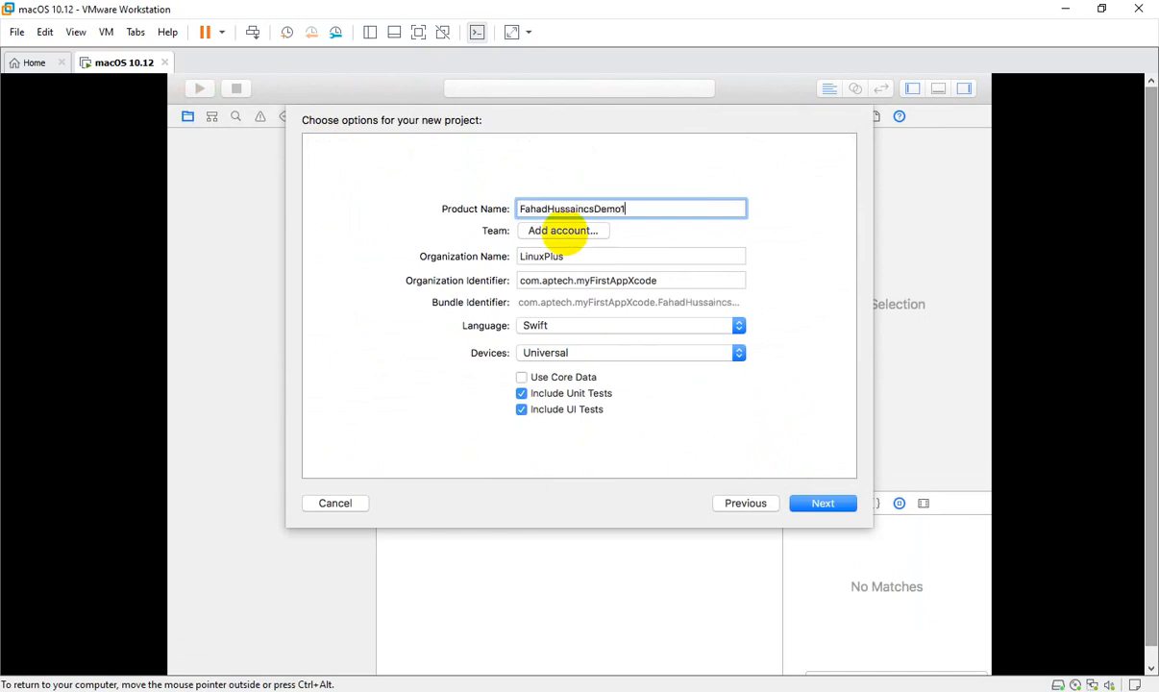
click(550, 254)
drag(582, 255, 513, 256)
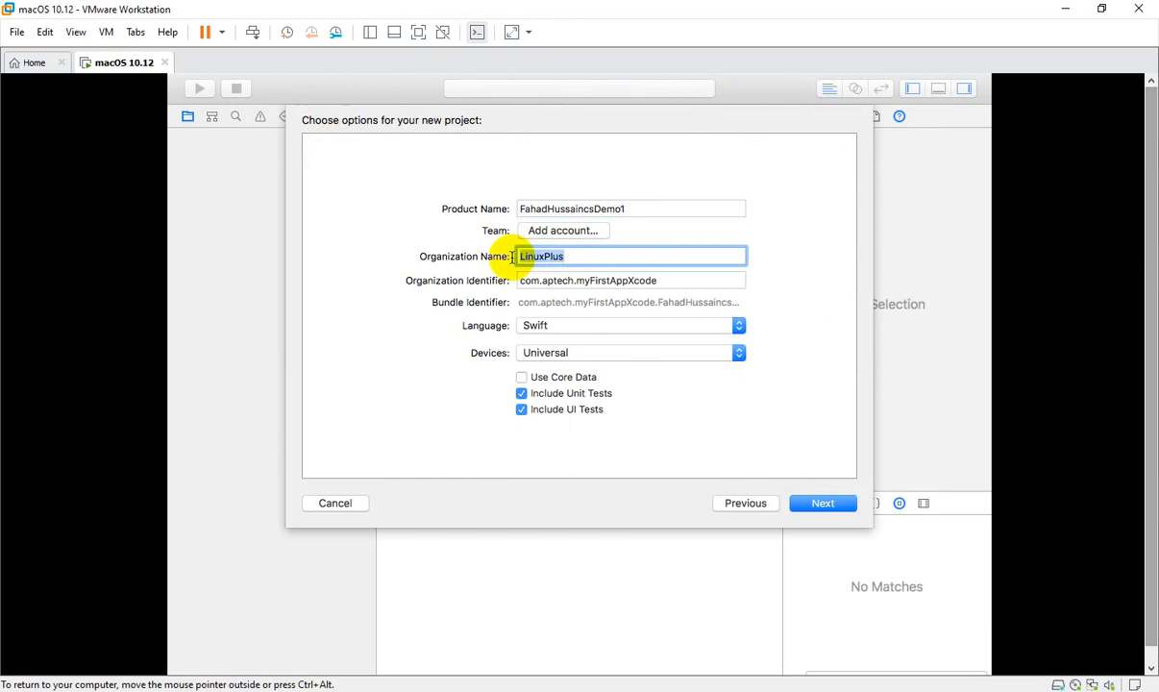
click(567, 329)
click(544, 328)
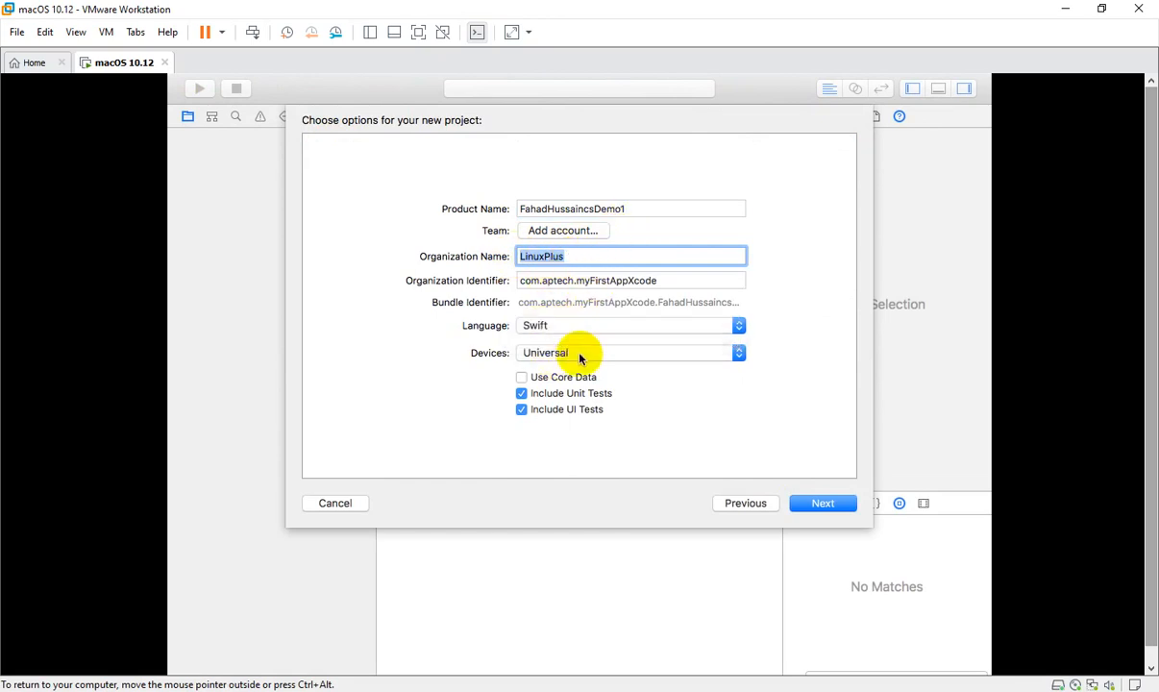
click(579, 354)
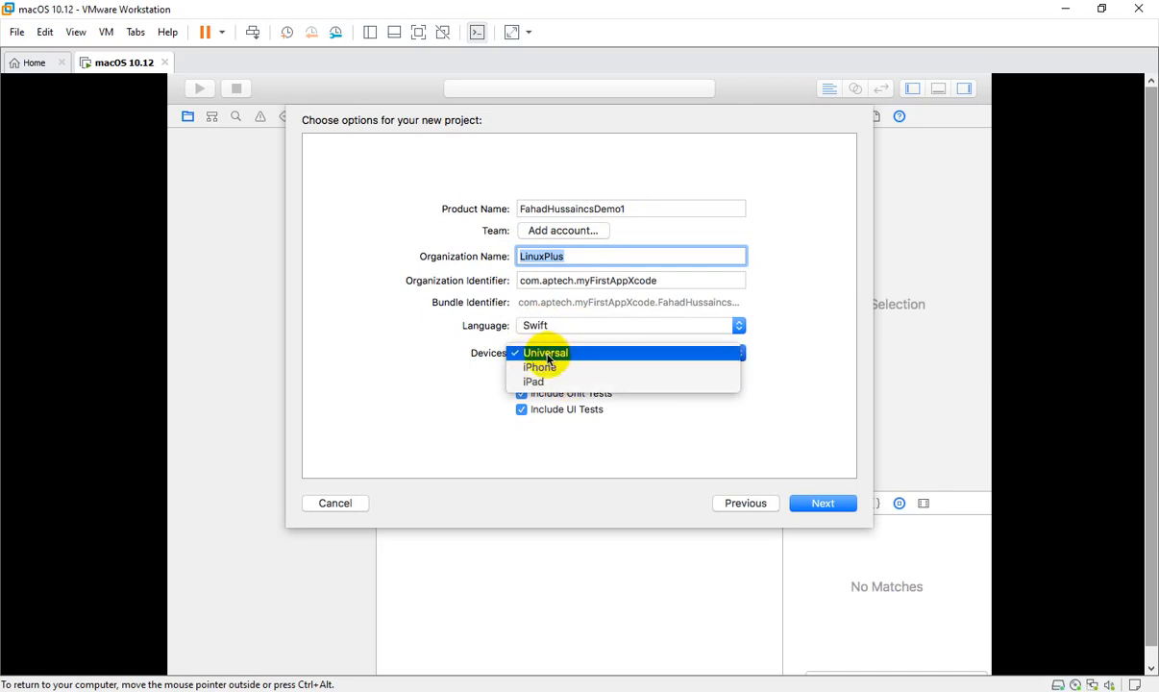
click(546, 355)
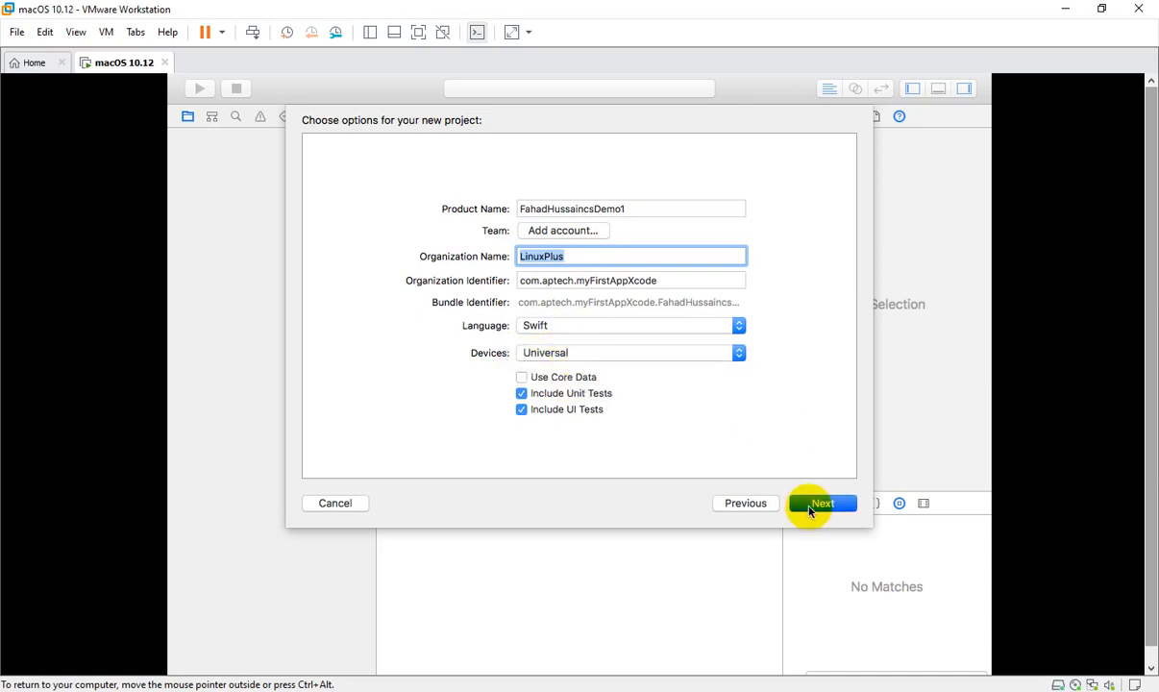
key(Return)
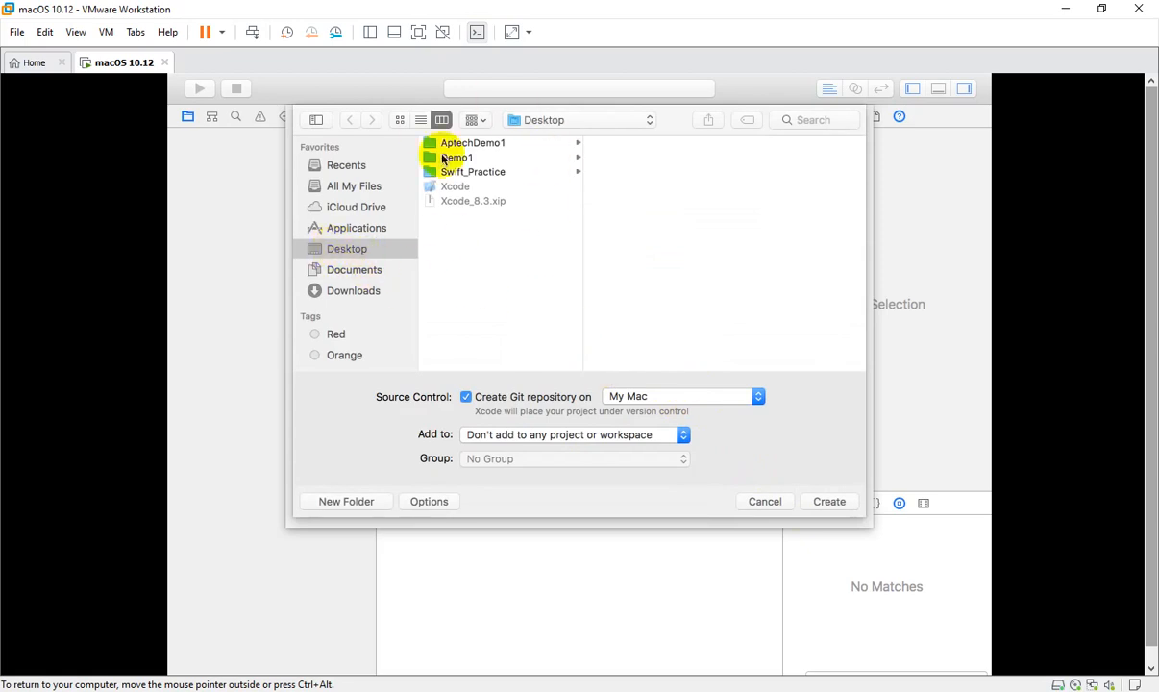
click(829, 500)
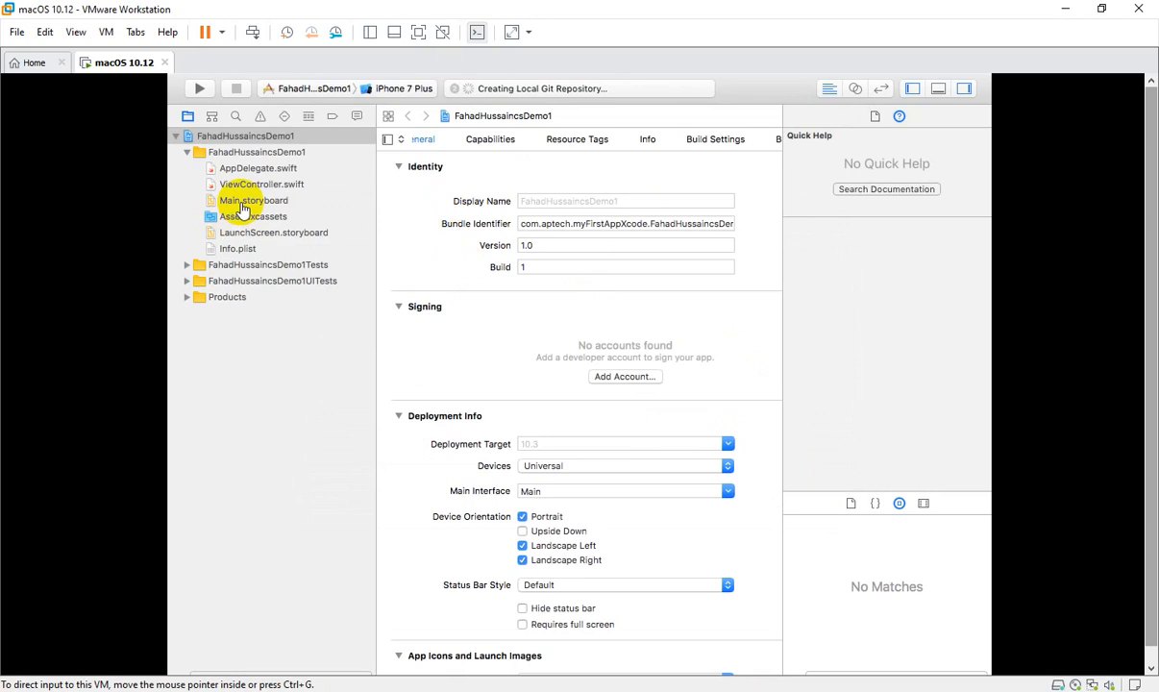
Step: Open Main.storyboard and drag a Label from the Object Library onto the view
click(241, 204)
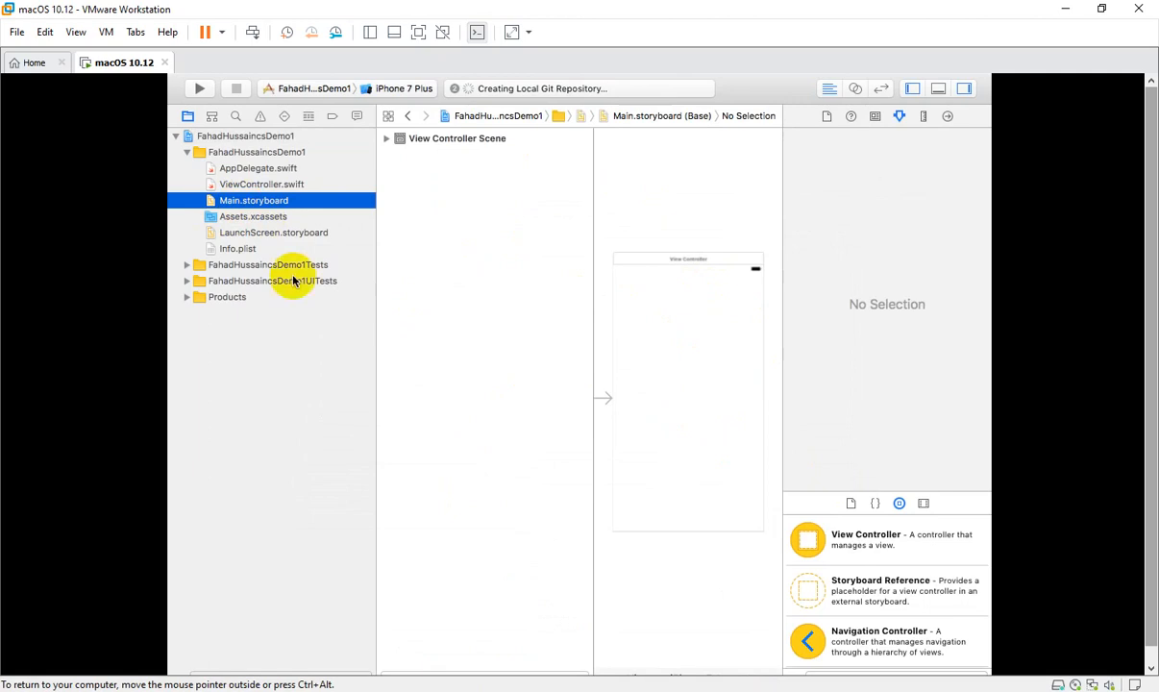
drag(885, 490, 893, 383)
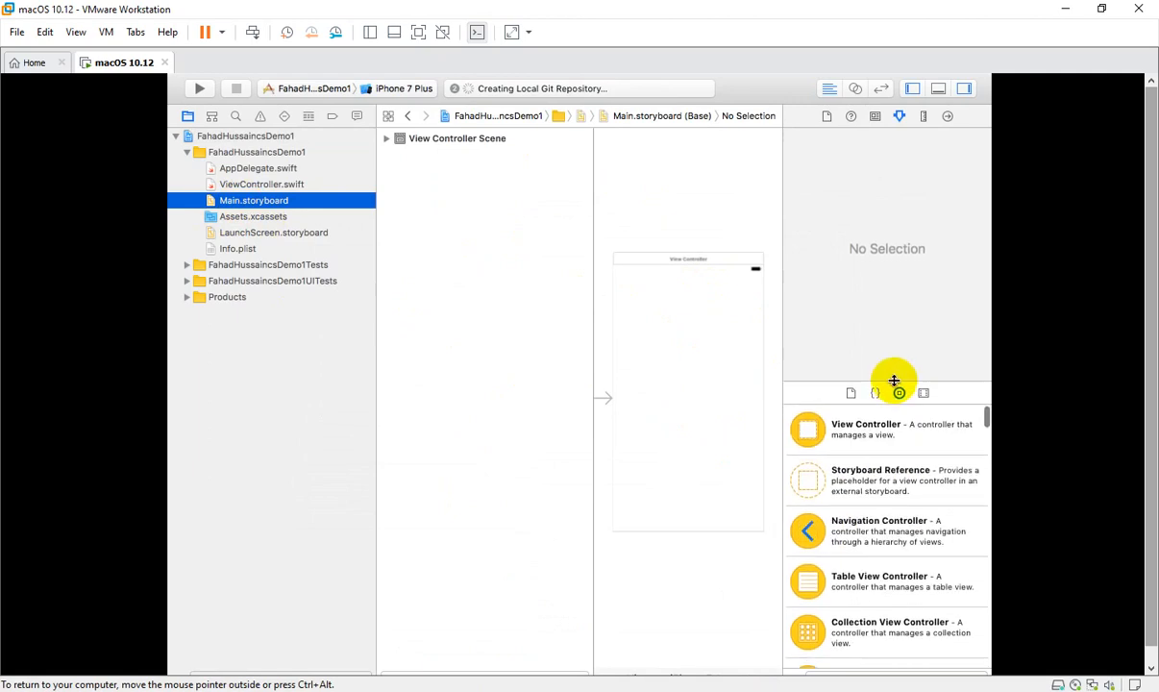
click(887, 538)
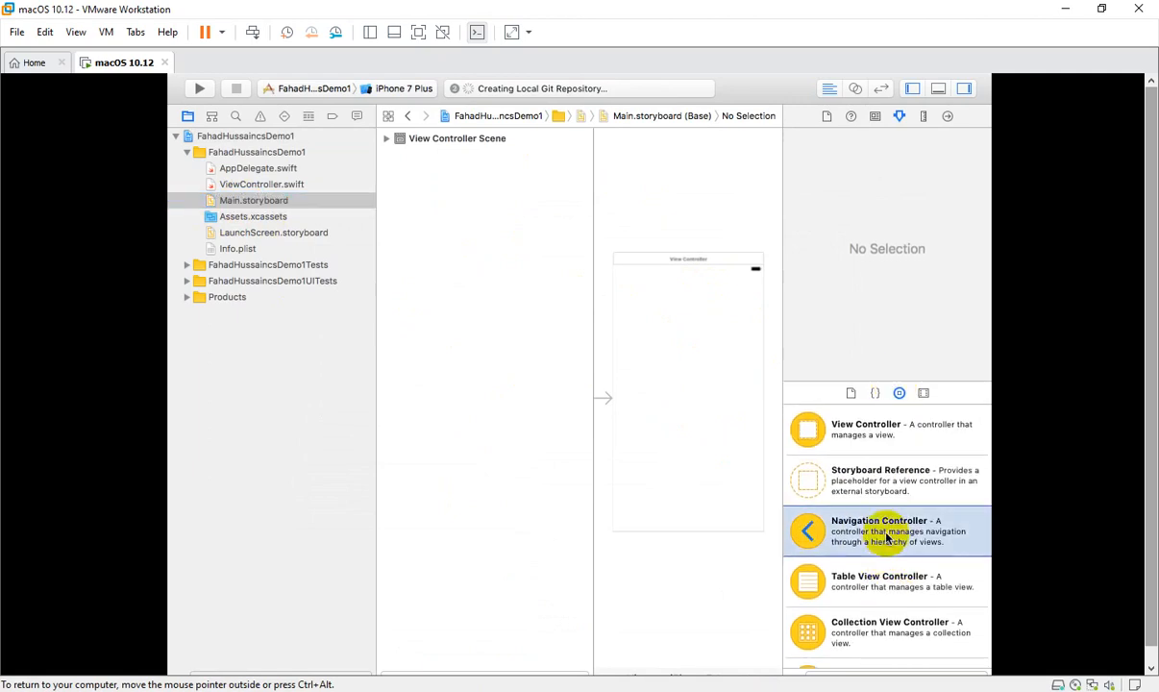
scroll(887, 538, down, 5)
drag(844, 645, 688, 373)
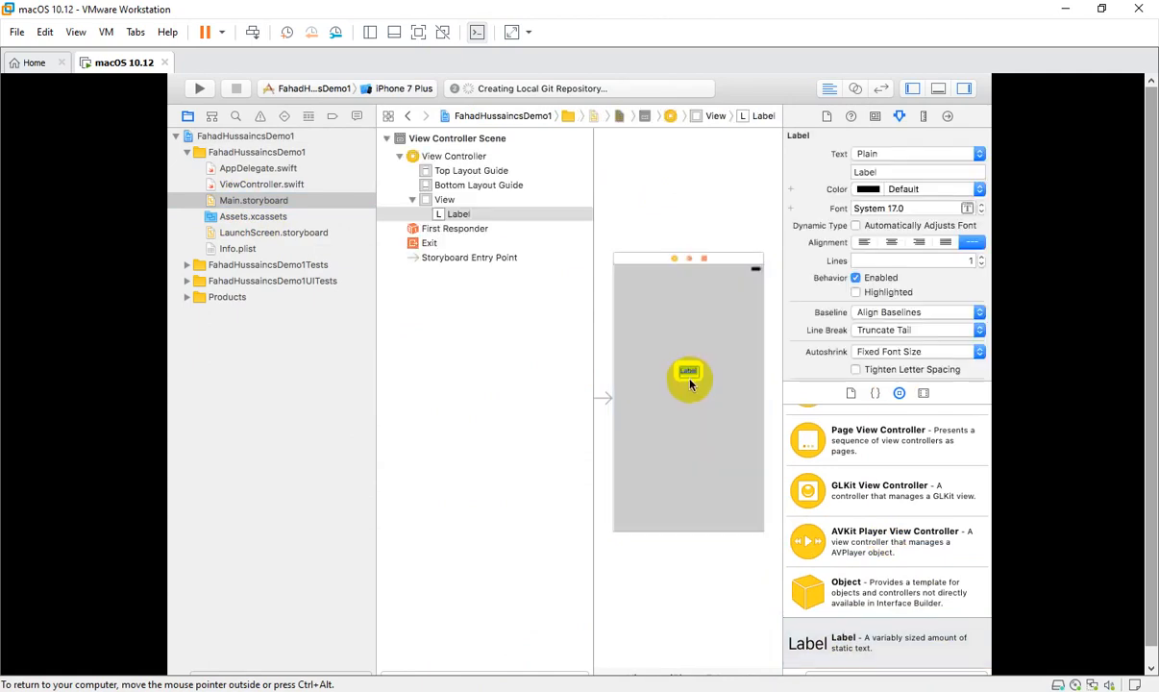
Step: Change the label text to the author's name and widen the label to fit it
double_click(689, 372)
text(Fahad Hussain CS)
click(698, 412)
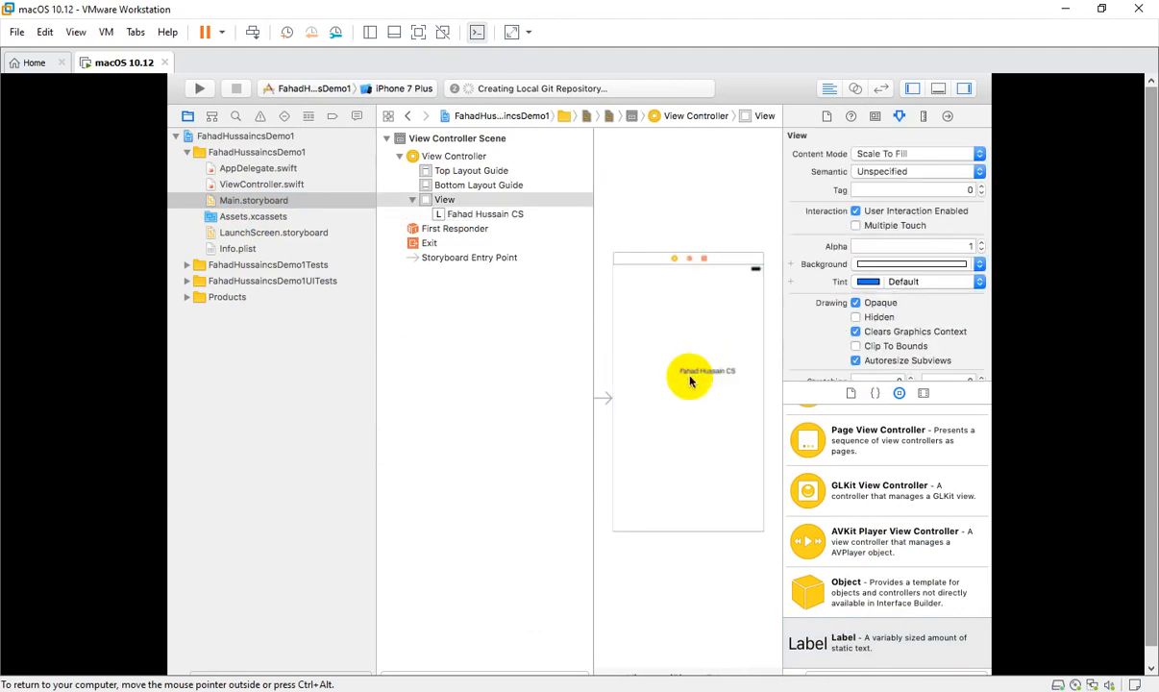
click(689, 376)
drag(679, 373, 644, 370)
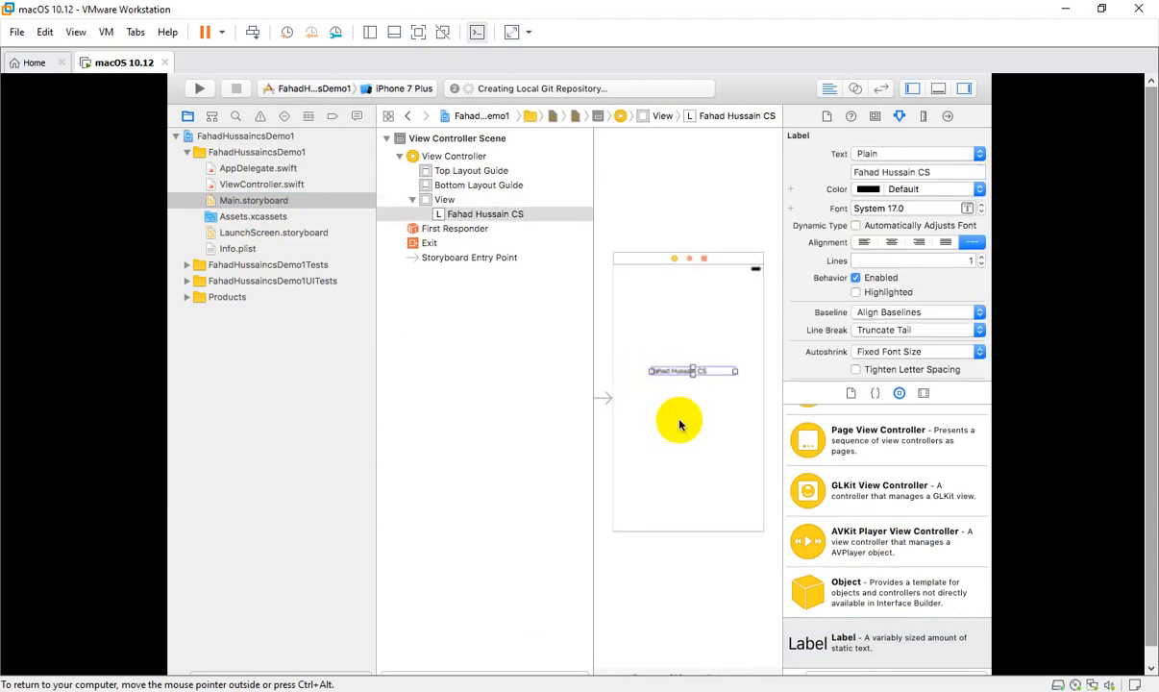
click(654, 409)
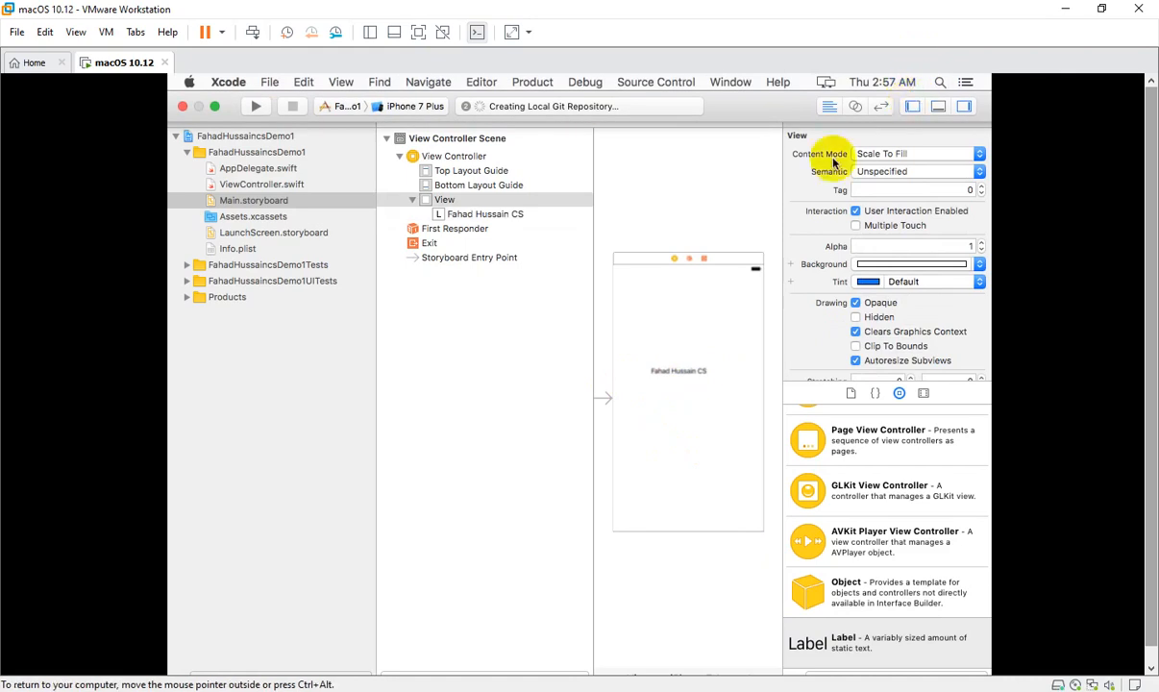
Step: Hide the Navigator and Utilities panels and reposition the view controller scene on the canvas
click(912, 88)
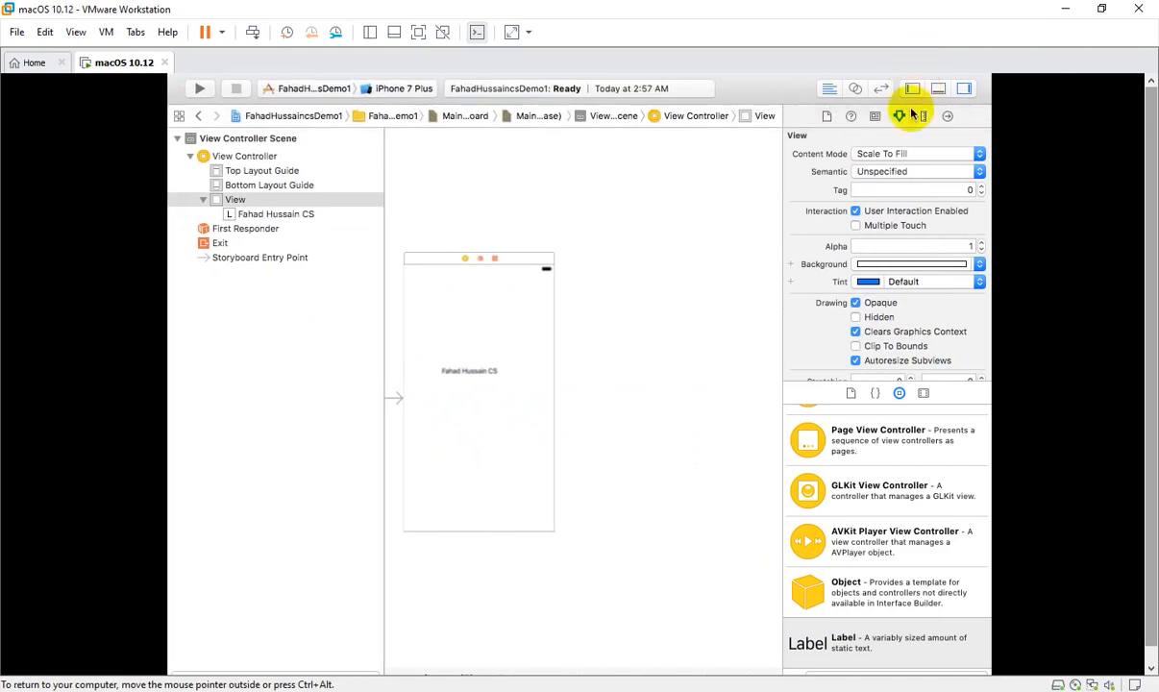
click(964, 89)
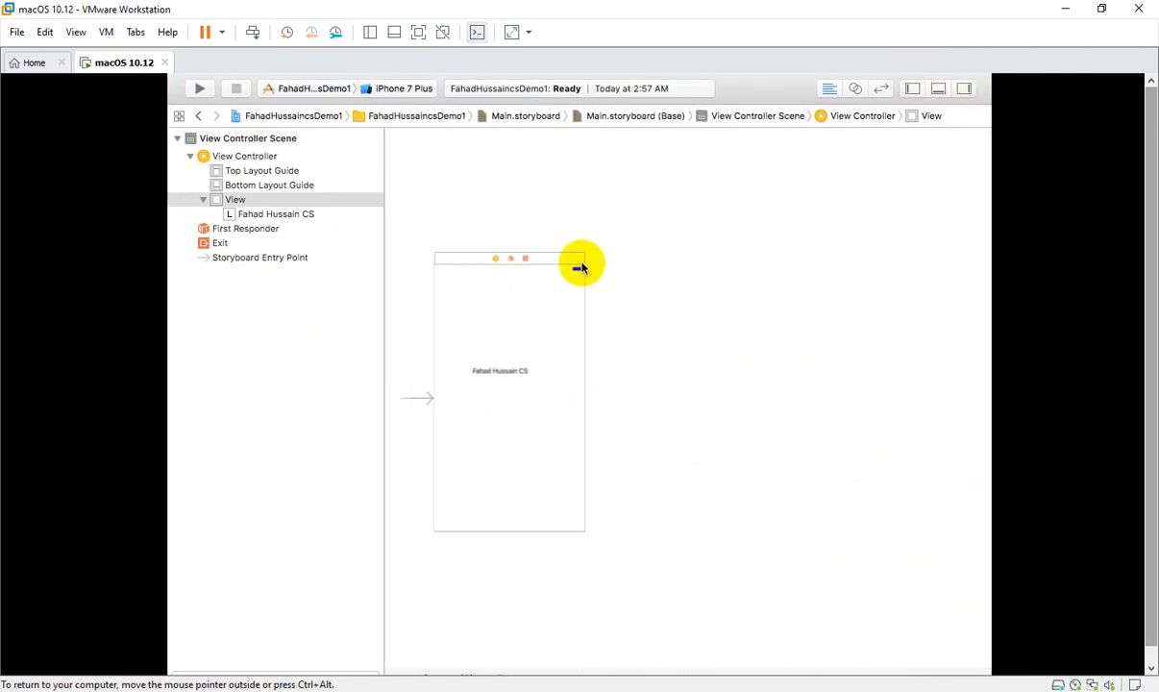
scroll(600, 376, down, 3)
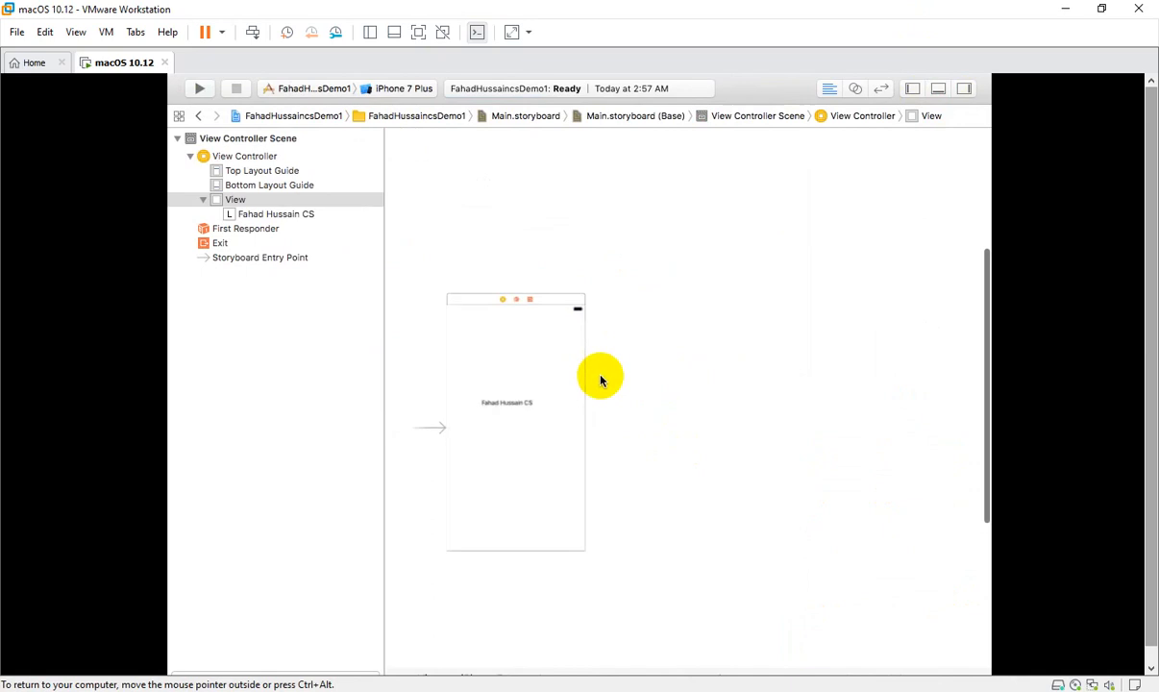
scroll(599, 377, up, 5)
drag(595, 275, 692, 222)
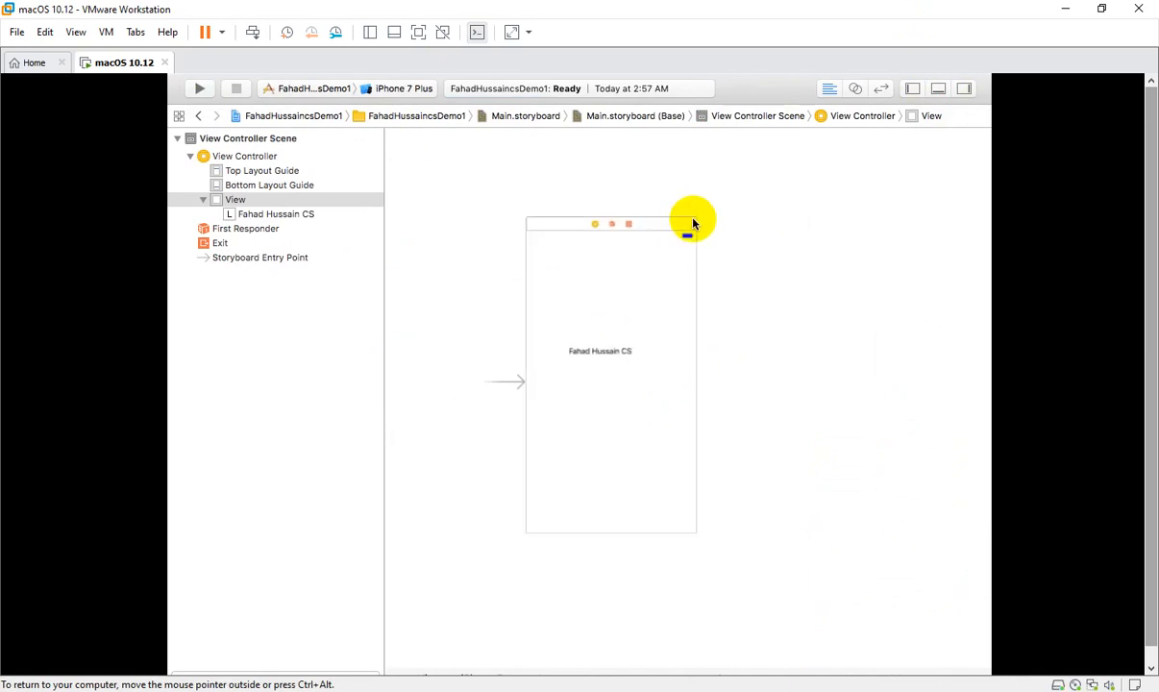
Step: Build and run the app on the iPhone 7 Plus simulator, then bring Notepad to the front
click(200, 89)
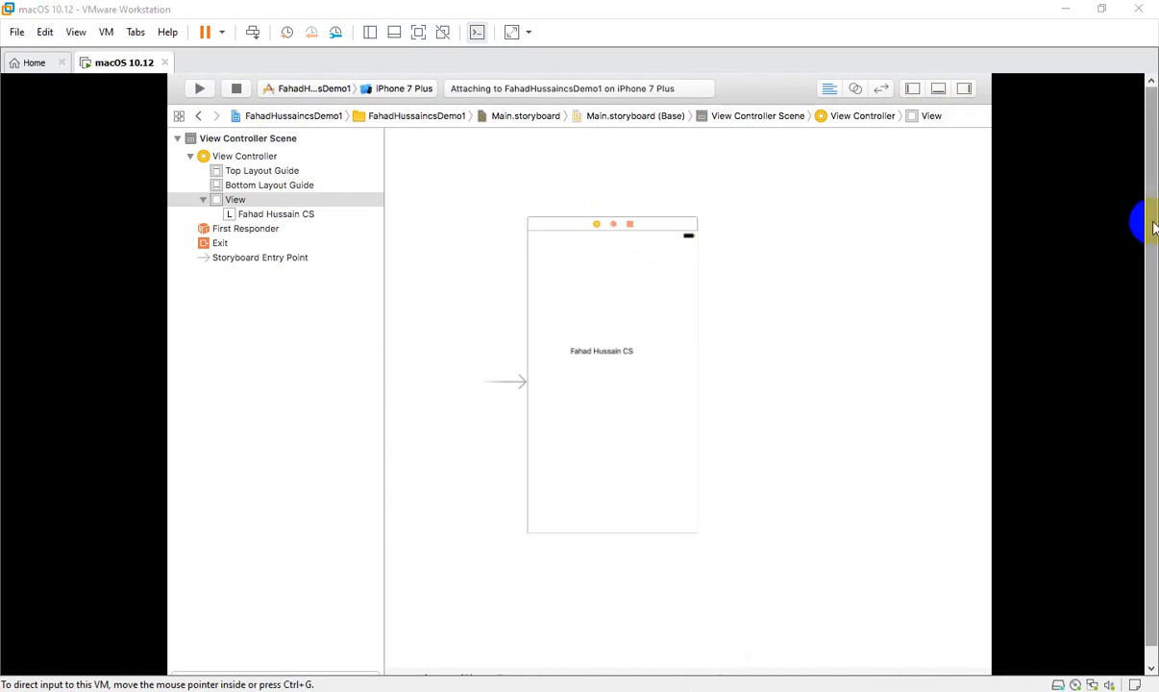
drag(1153, 230, 1156, 316)
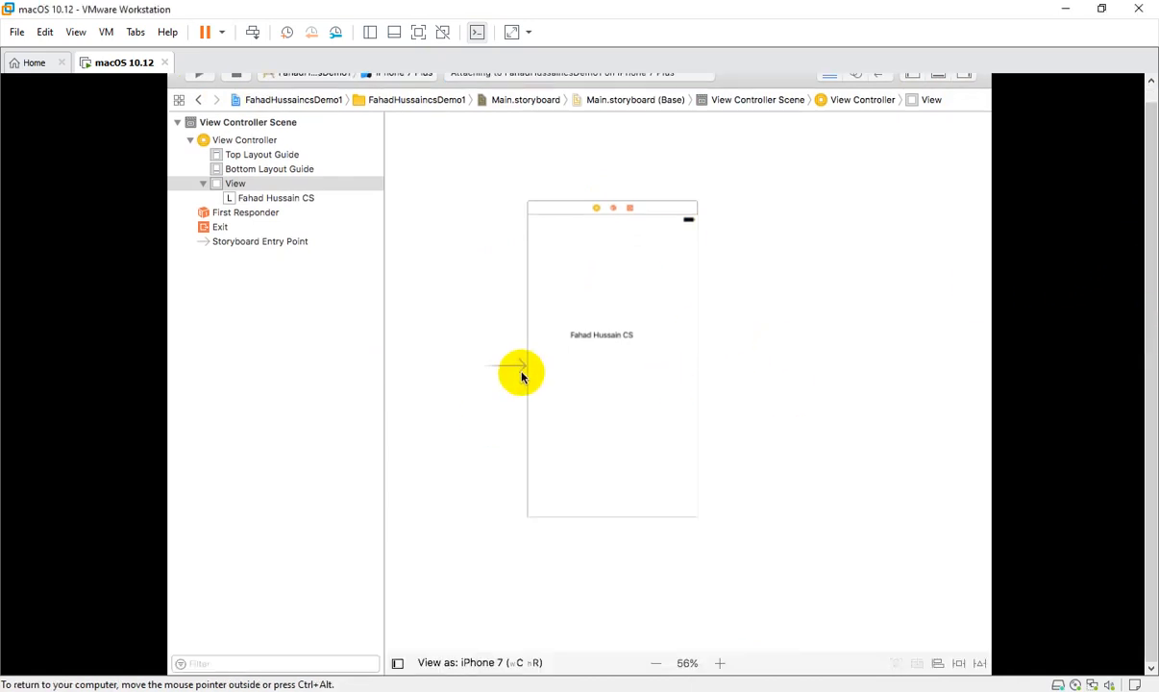
drag(1149, 441, 1150, 332)
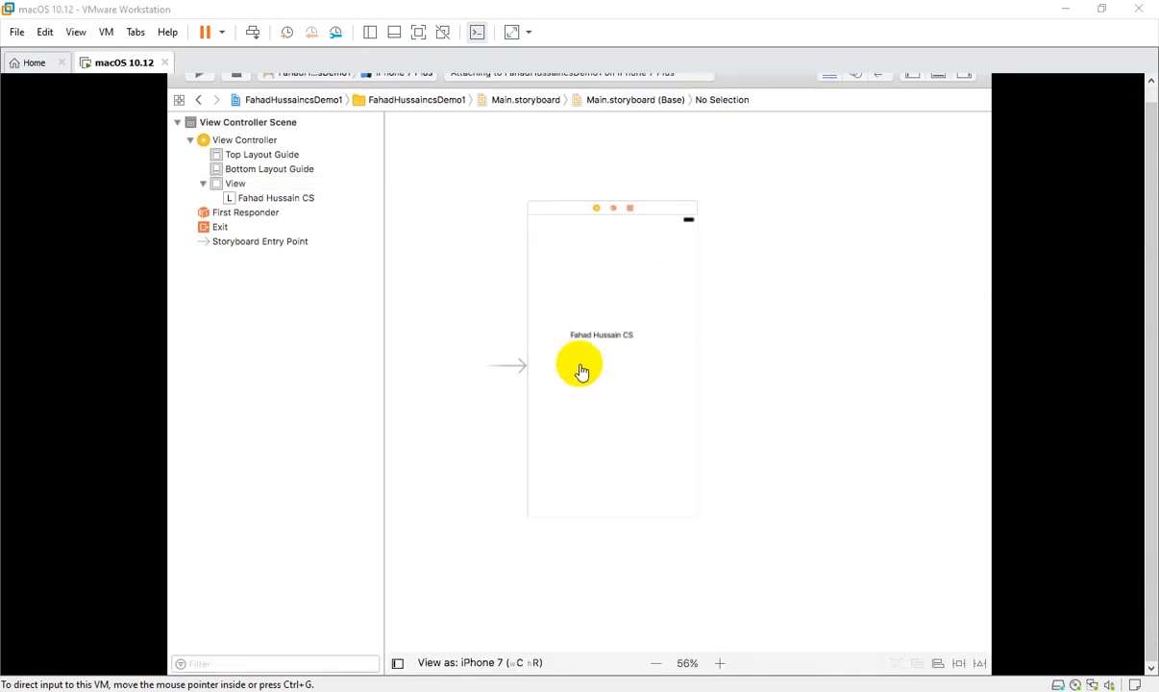
click(471, 691)
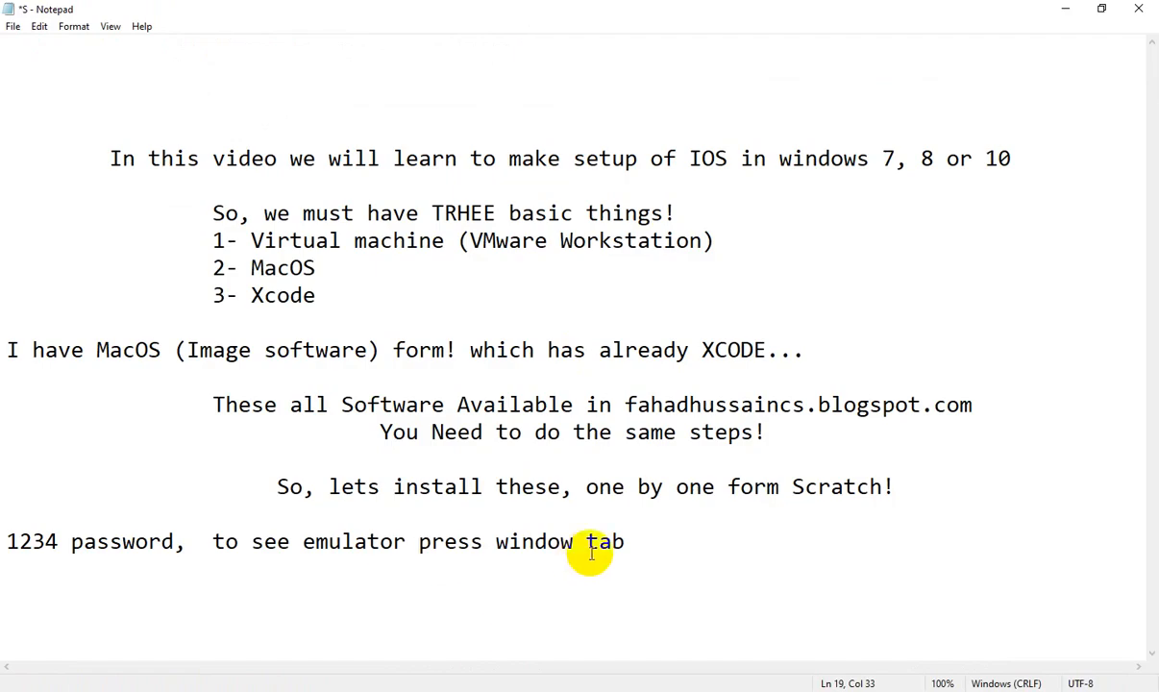
Step: Select the note 'to see emulator press window tab' in Notepad and return to the VM
drag(625, 543, 211, 543)
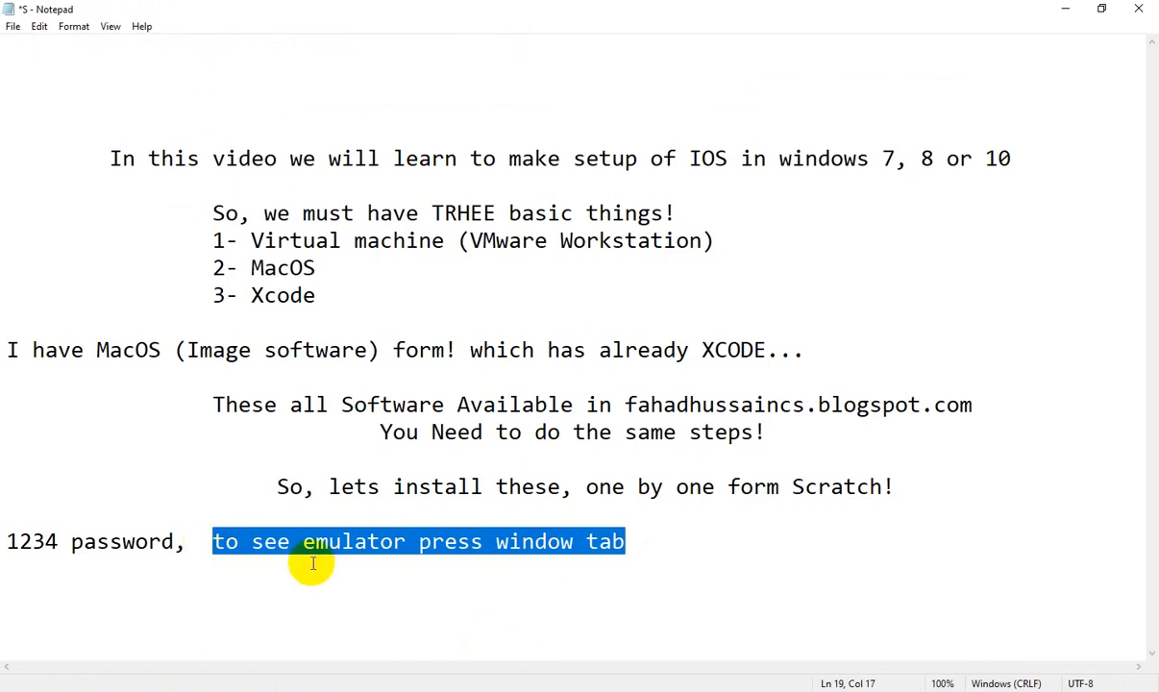
click(605, 583)
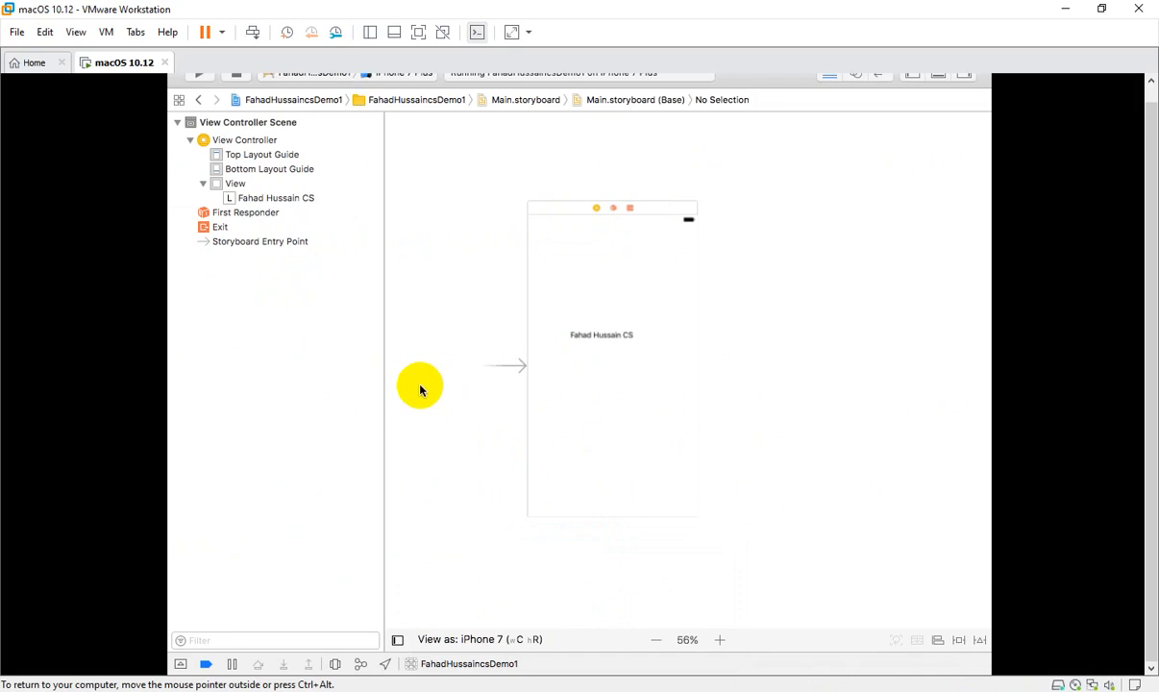
Step: Switch to the iPhone 7 Plus Simulator showing the name label, move it into view, then return to Notepad
key(super+Tab)
key(super+Tab)
key(super+Tab)
key(super+Tab)
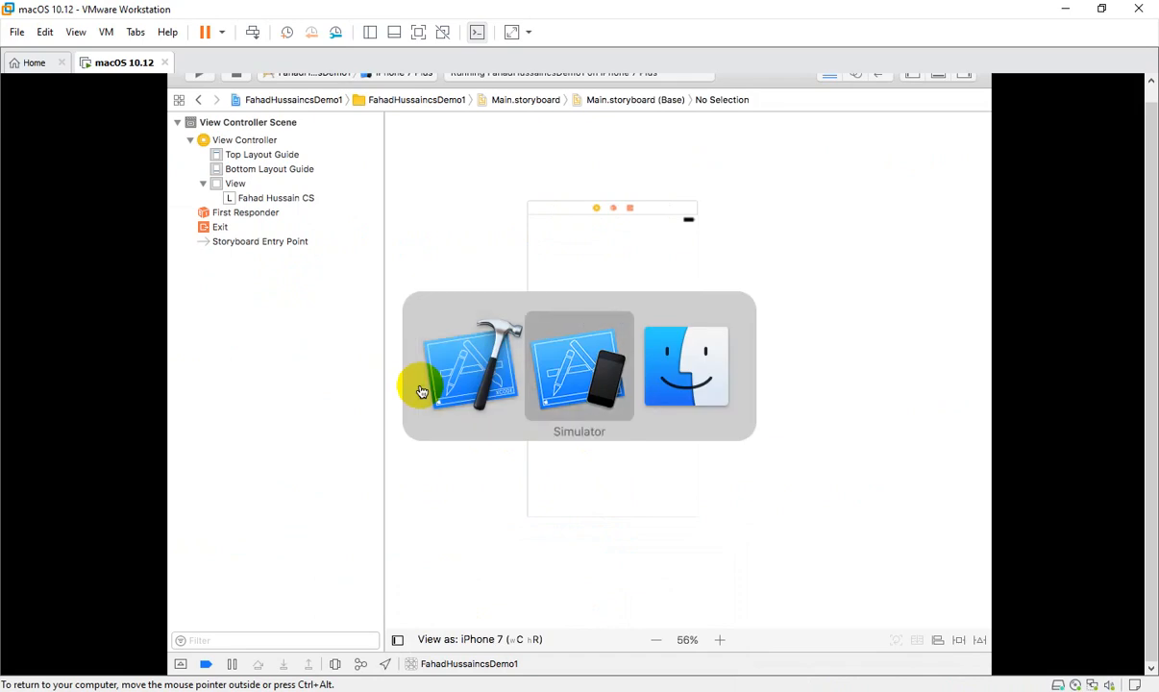
click(557, 377)
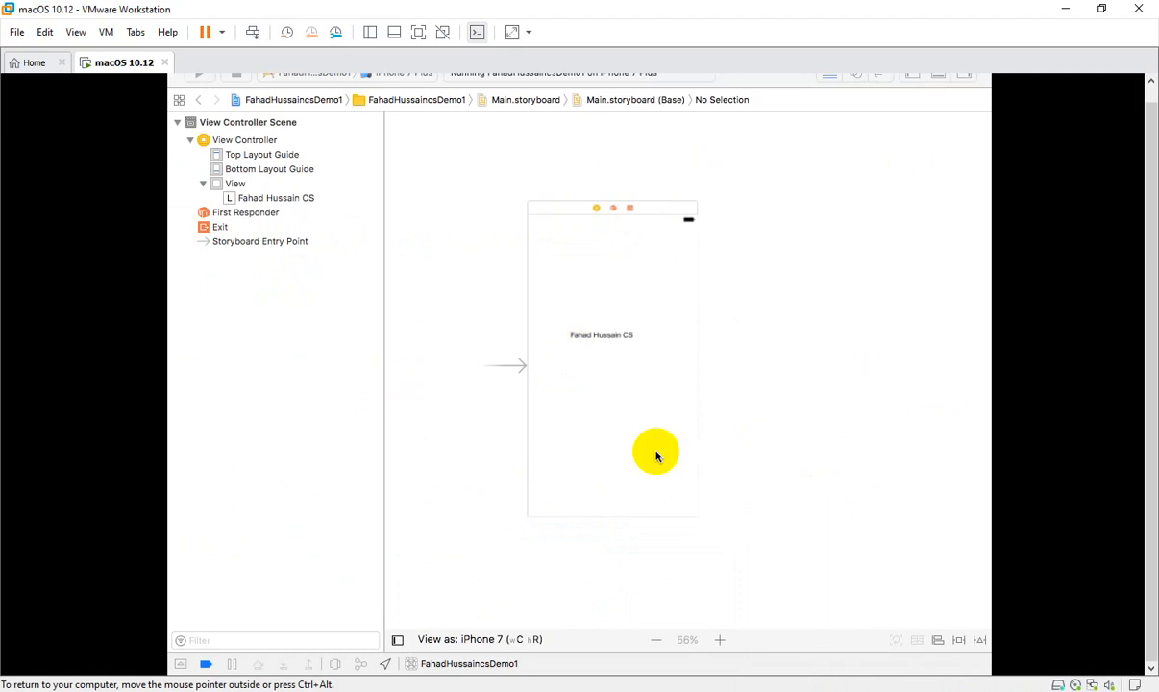
key(super+Tab)
key(super+Tab)
key(super+Tab)
key(super+Tab)
key(super+Tab)
key(super+Tab)
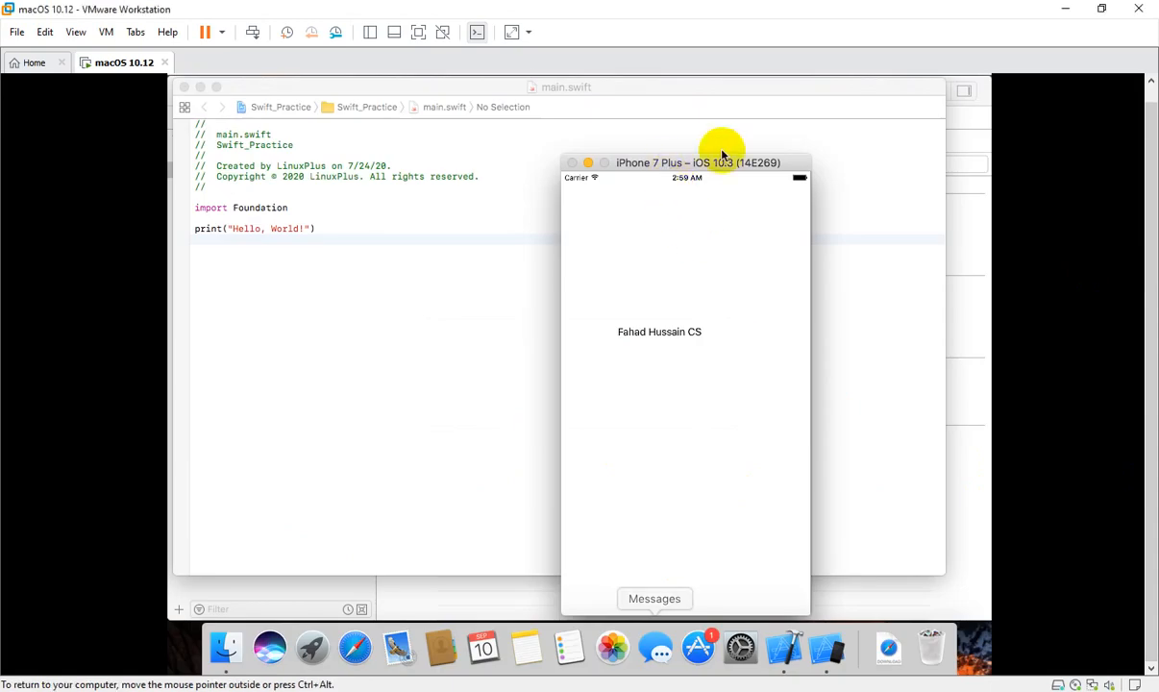
drag(647, 168, 683, 102)
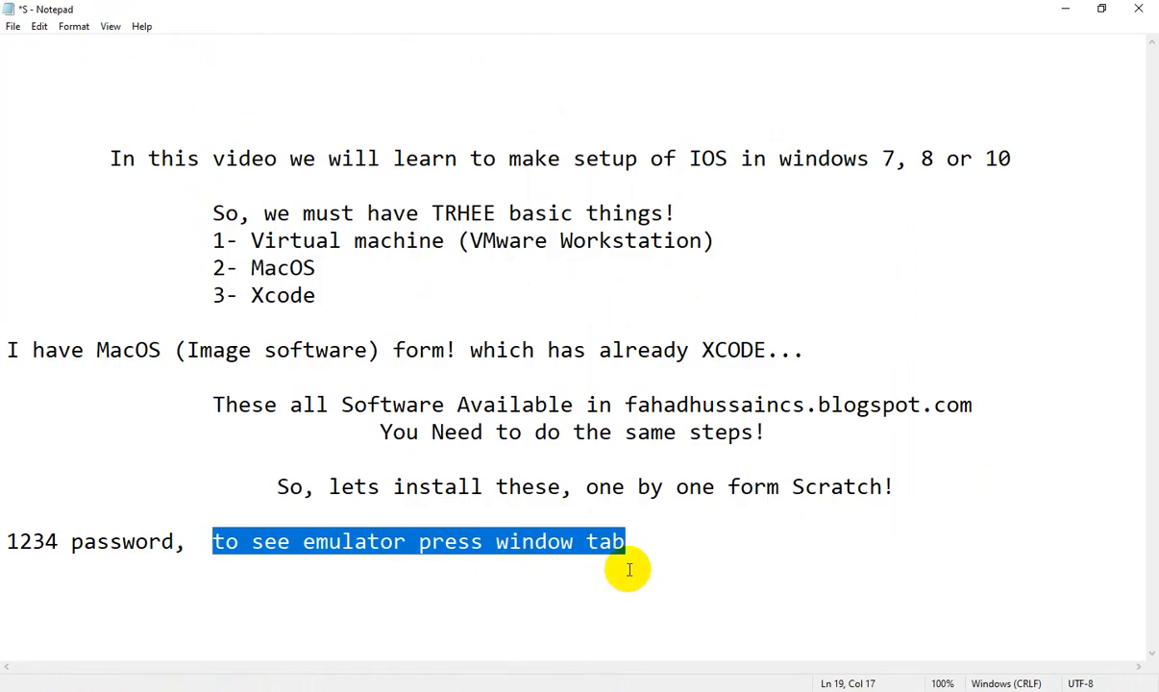
click(652, 543)
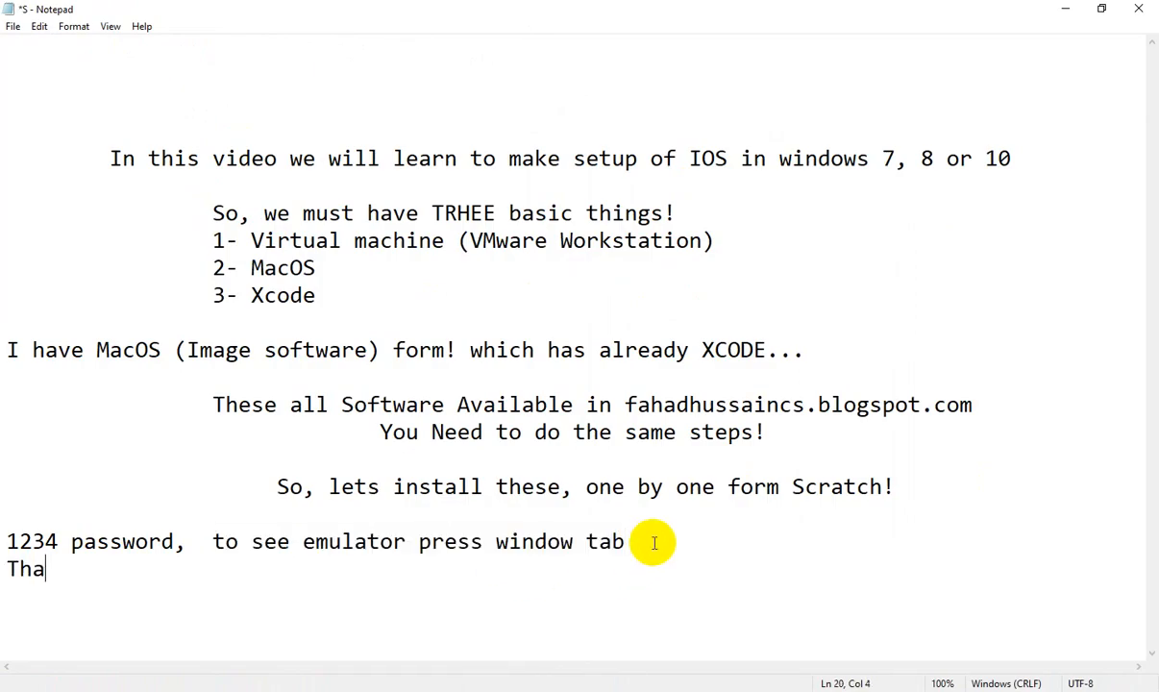